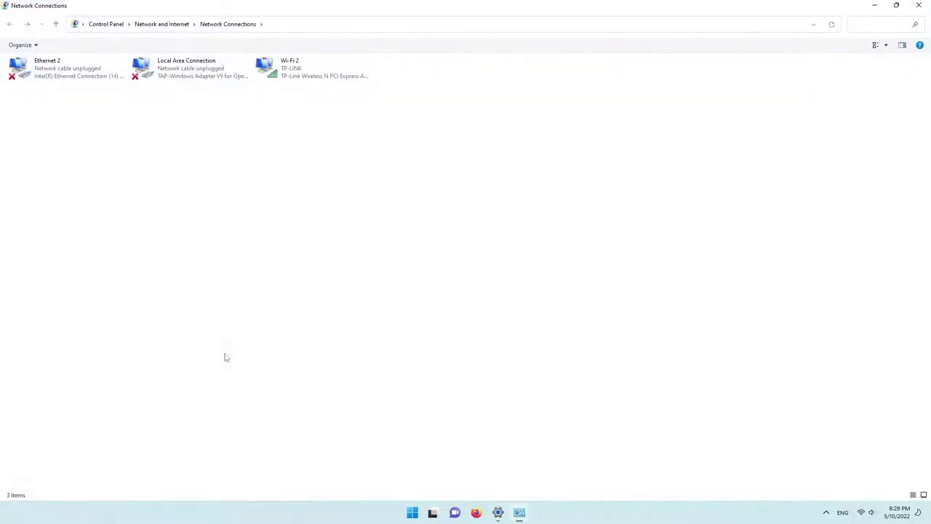
Set the Wi-Fi 2 adapter's IPv4 properties to use manually specified DNS server addresses.
double_click(271, 76)
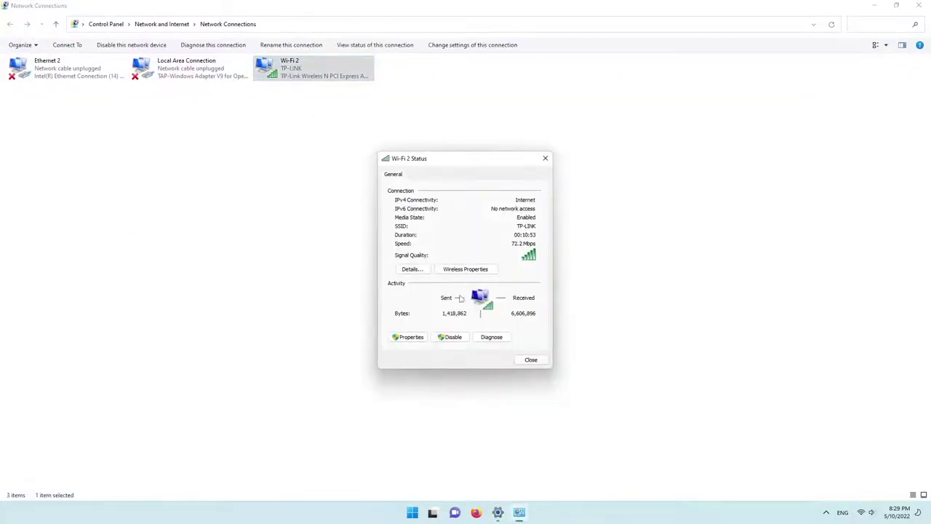
left_click(409, 337)
double_click(491, 279)
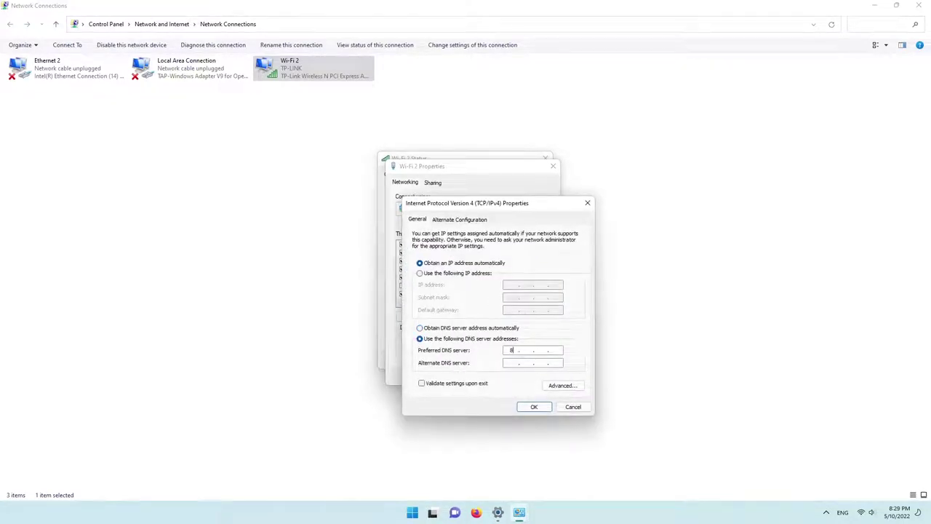
left_click(535, 408)
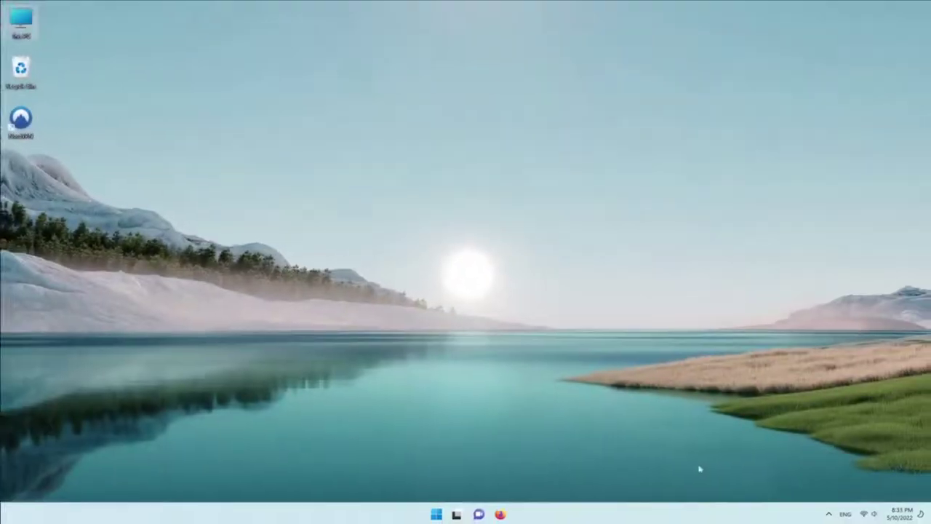
Find and launch the NordVPN application.
left_click(436, 515)
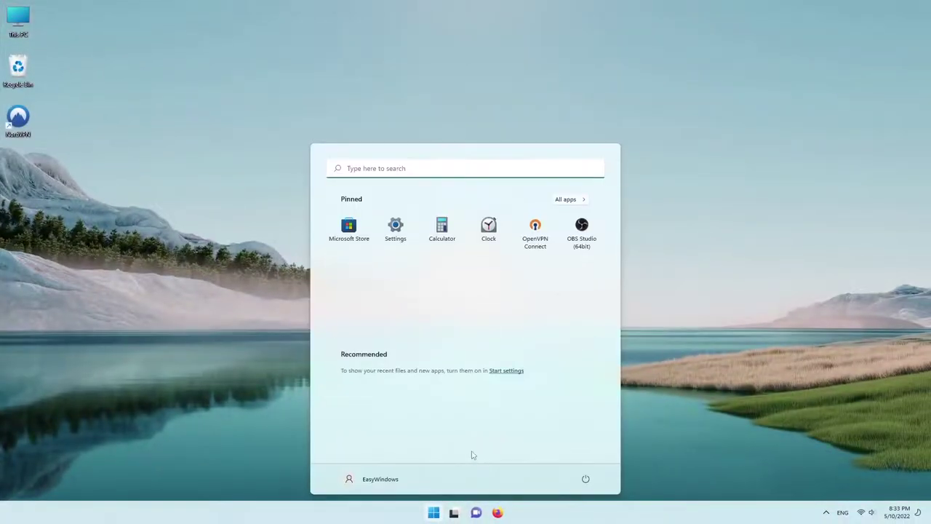
type("nordvpn")
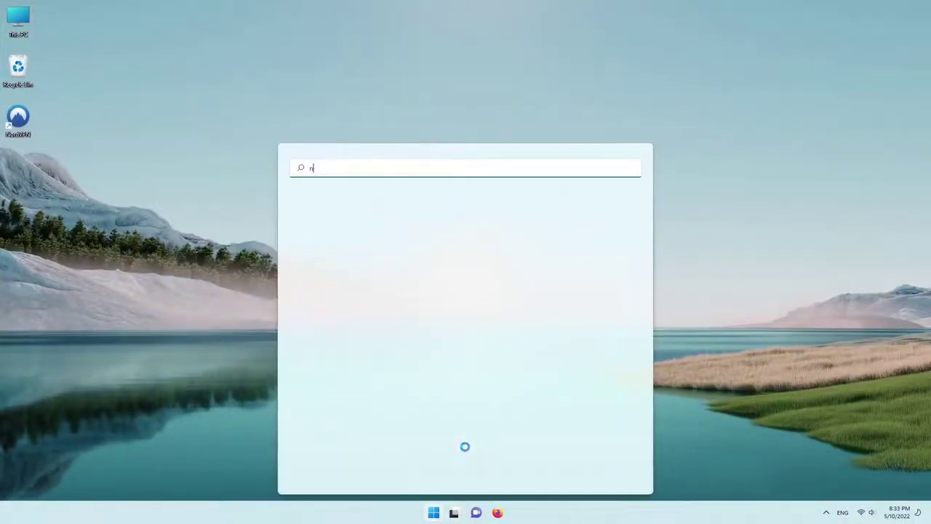
key("Return")
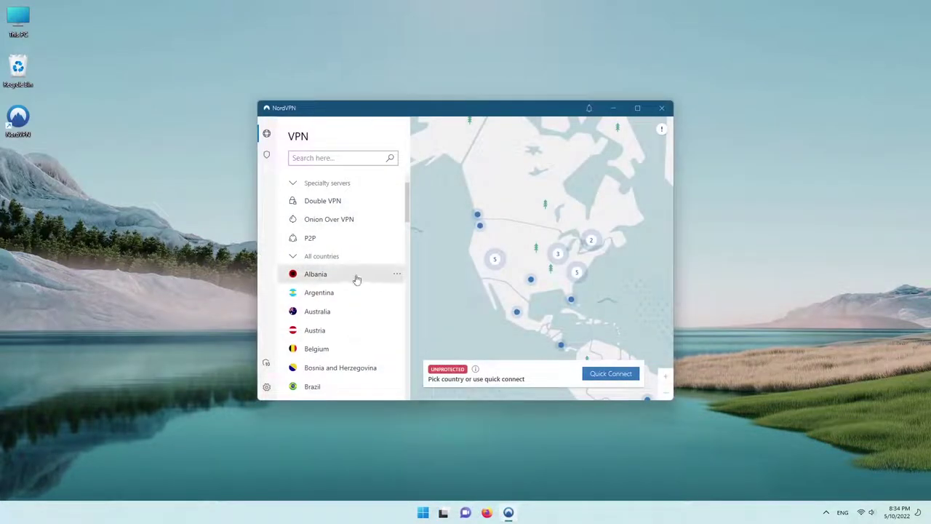
Connect the VPN to Canada, dismiss the security score notification and minimize the VPN window.
scroll(353, 291, "down", 5)
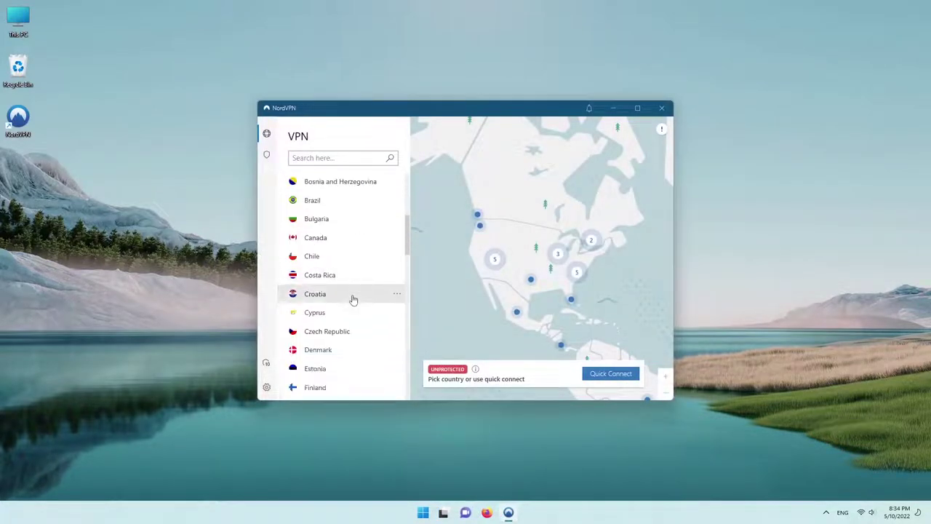
left_click(343, 240)
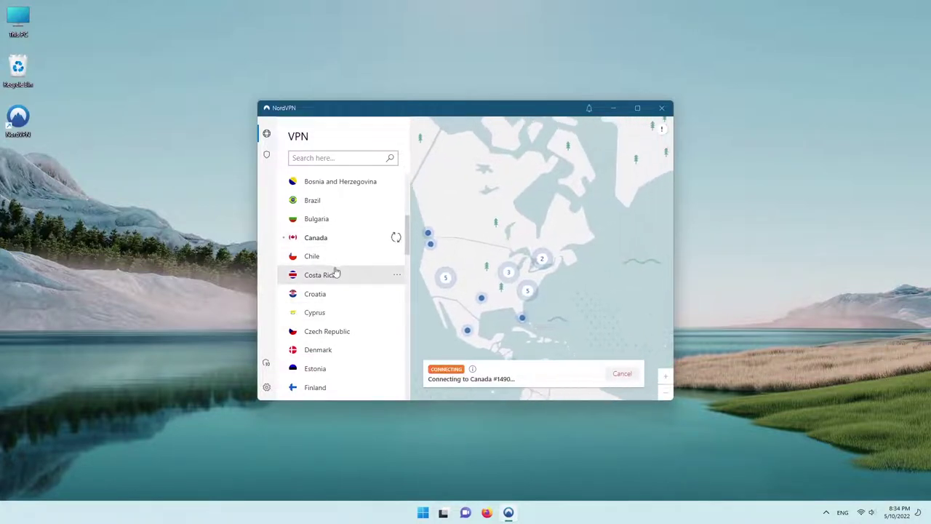
scroll(309, 291, "up", 1)
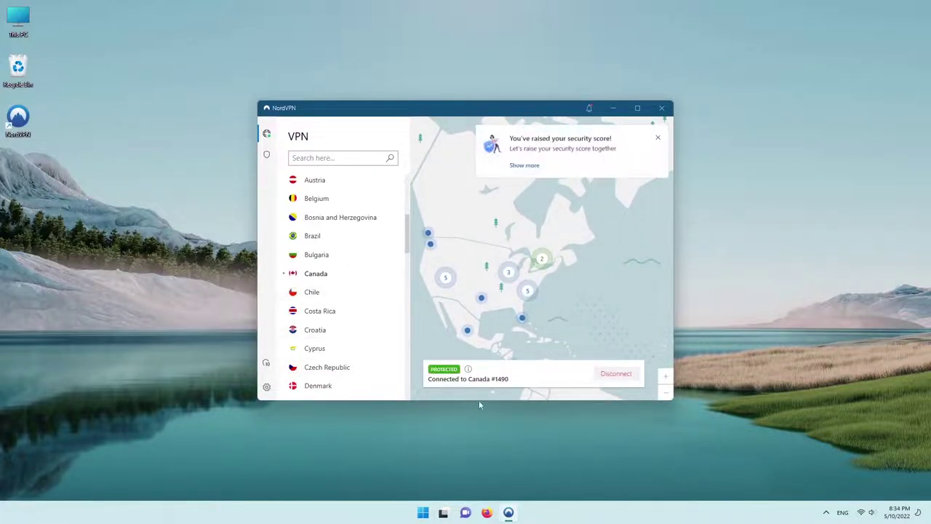
left_click(657, 138)
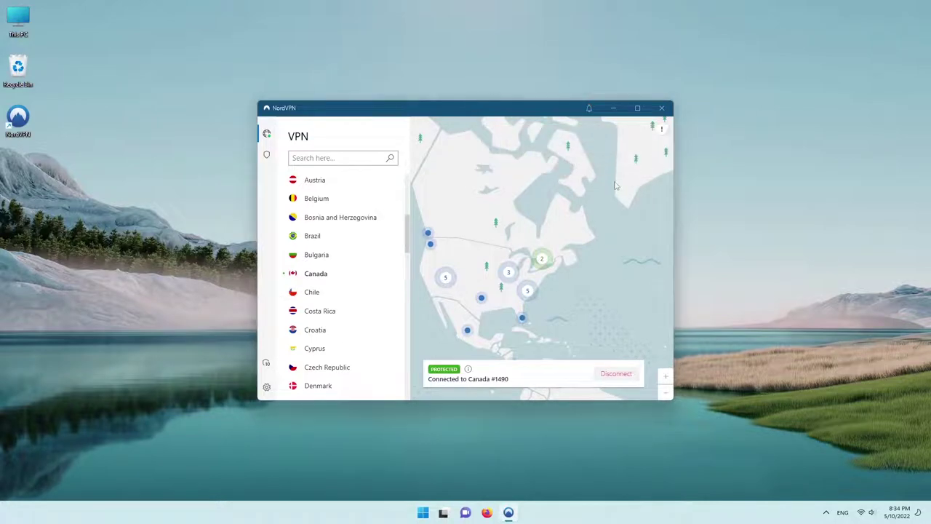
left_click(613, 111)
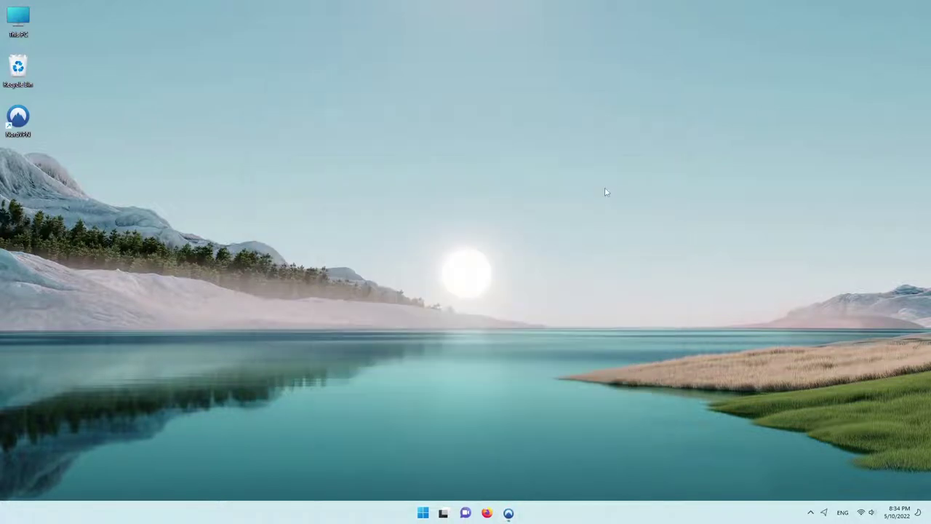
Open Google Chrome and go to youtube.com.
left_click(423, 513)
type("g")
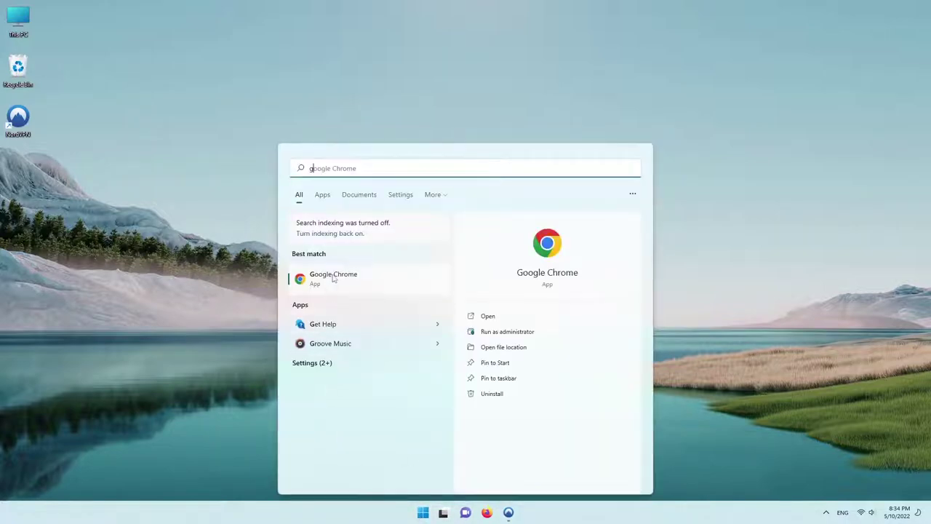
left_click(333, 278)
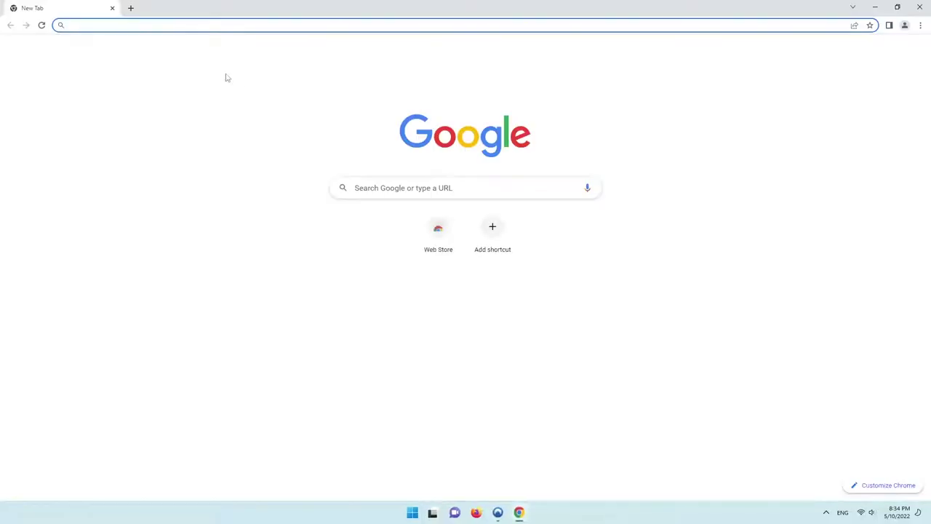
type("youtub")
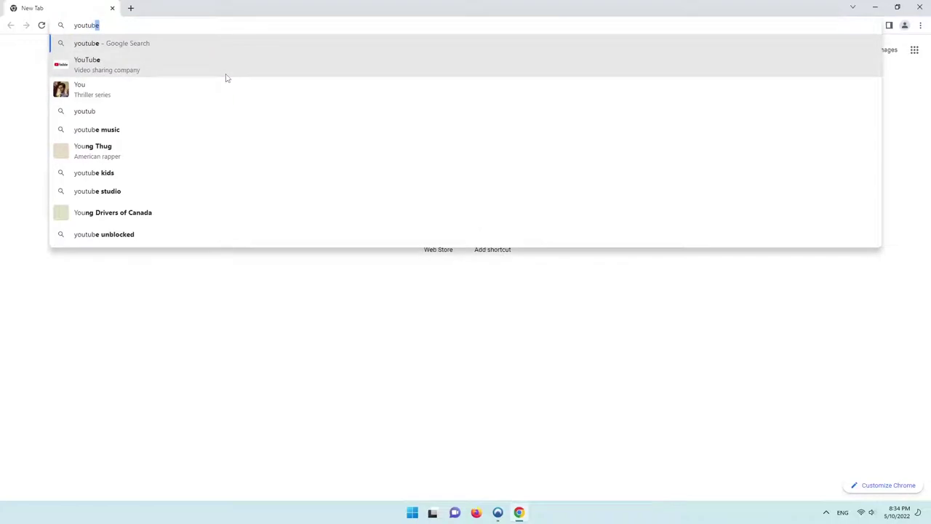
type("e.cx")
key("BackSpace")
type("om")
key("Return")
View the YouTube page in a restored and a maximized window, and close the browser.
left_click_drag(202, 15, 401, 203)
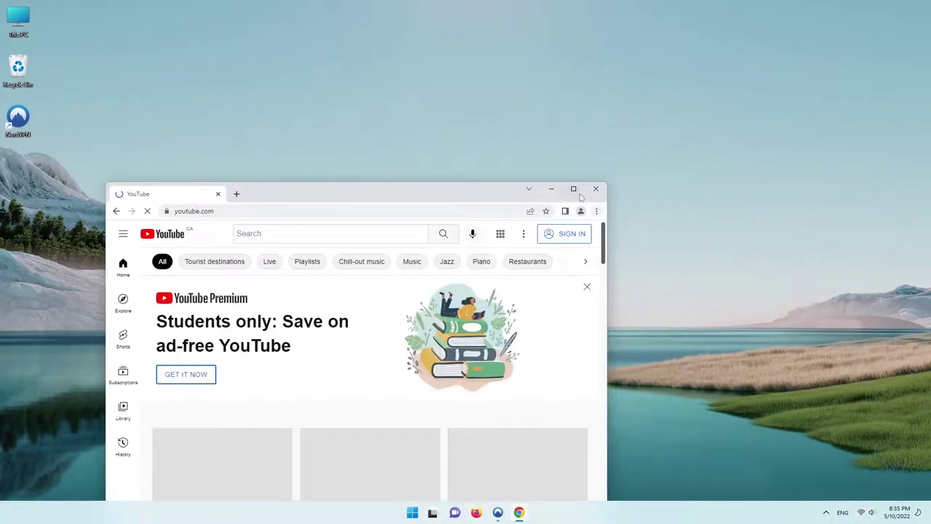
left_click(574, 195)
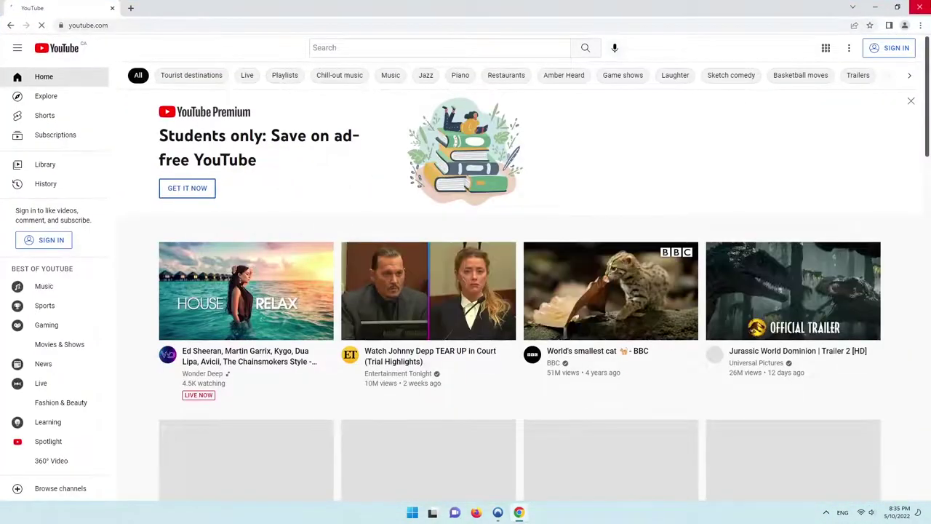
left_click(920, 6)
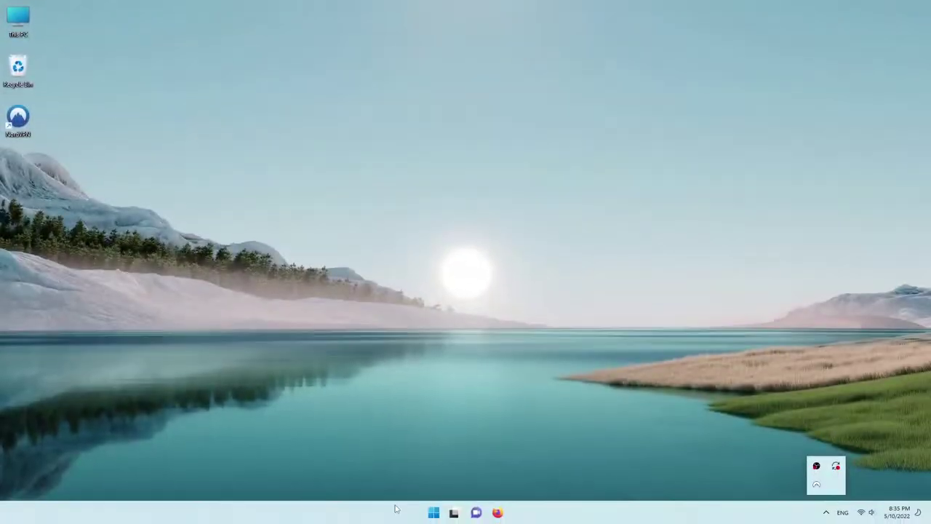
Open the list of other troubleshooters in the Windows system settings.
left_click(434, 513)
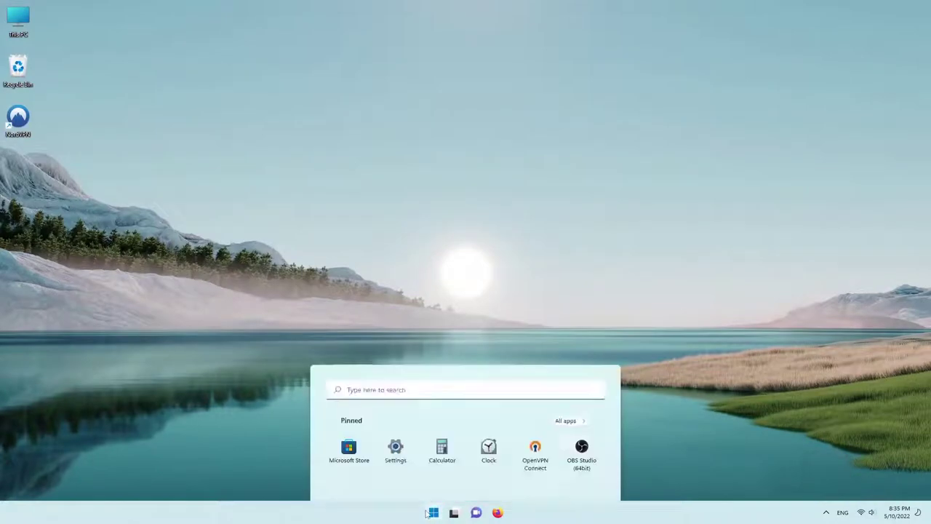
left_click(395, 227)
scroll(303, 289, "down", 5)
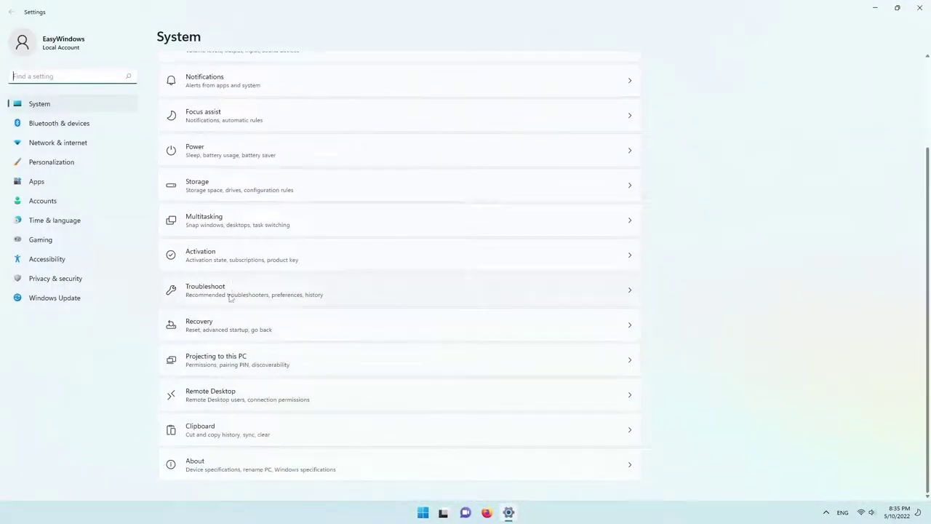
left_click(205, 295)
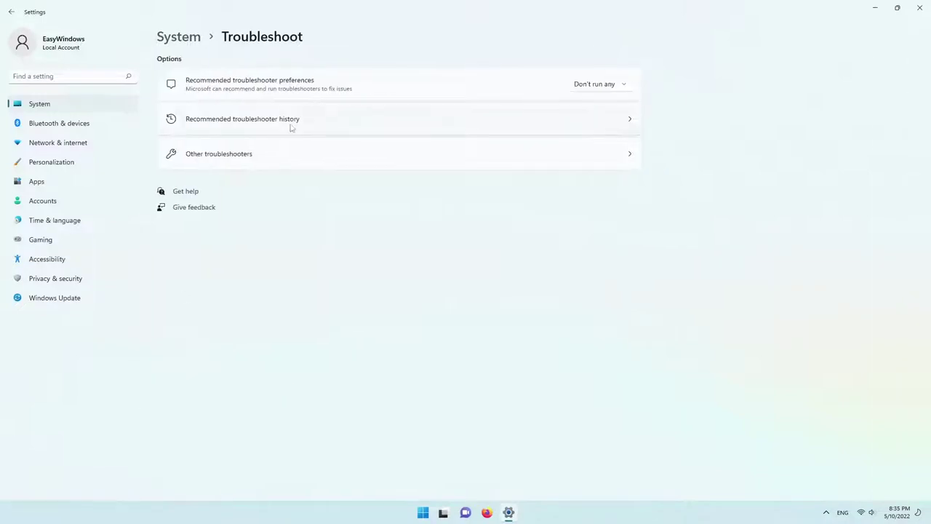
left_click(268, 149)
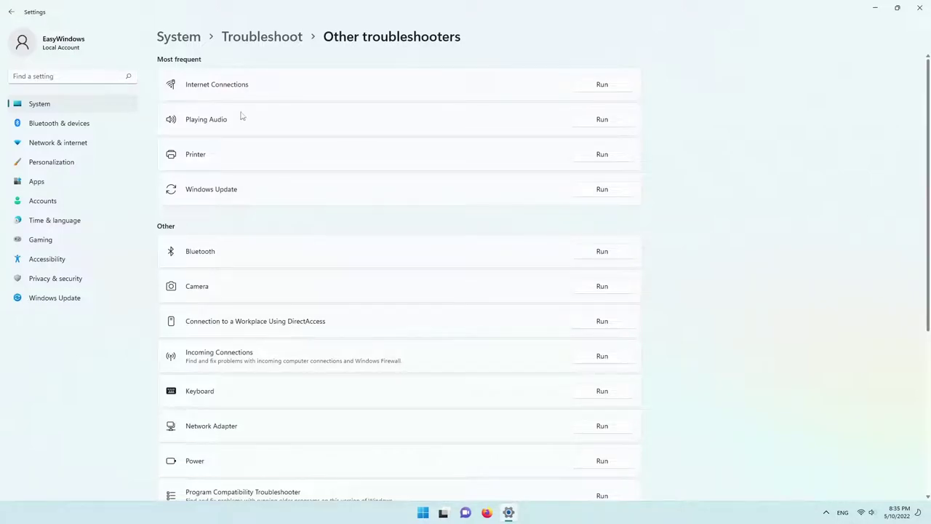
Run the Internet Connections troubleshooter on the general connection to the Internet and close it when it completes.
left_click(615, 85)
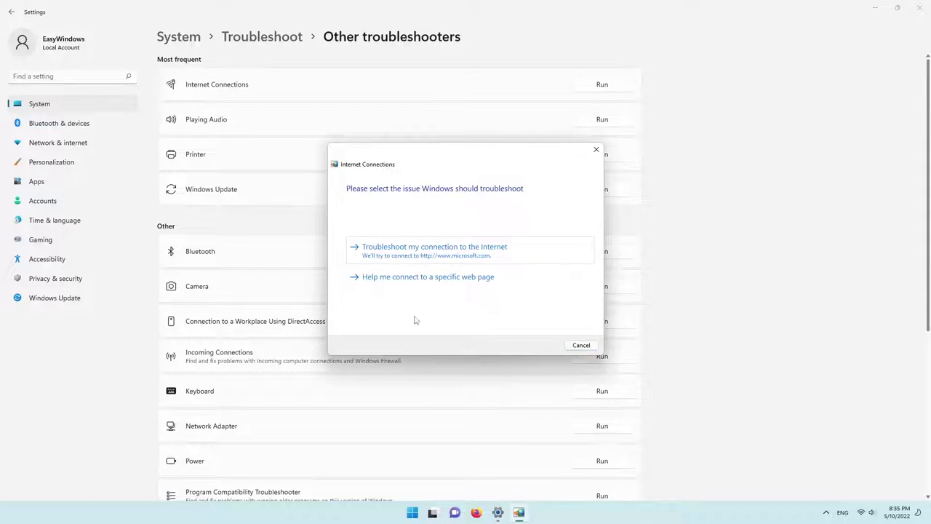
left_click(413, 251)
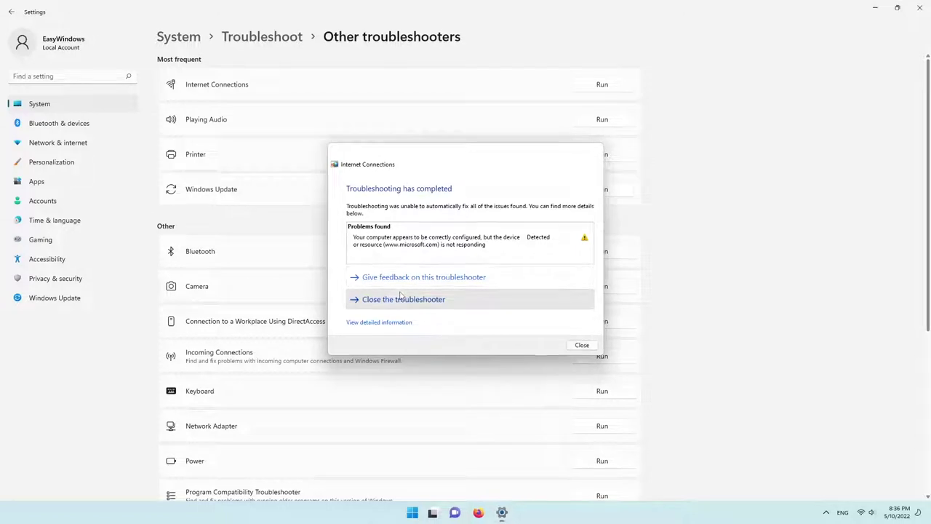
left_click(402, 299)
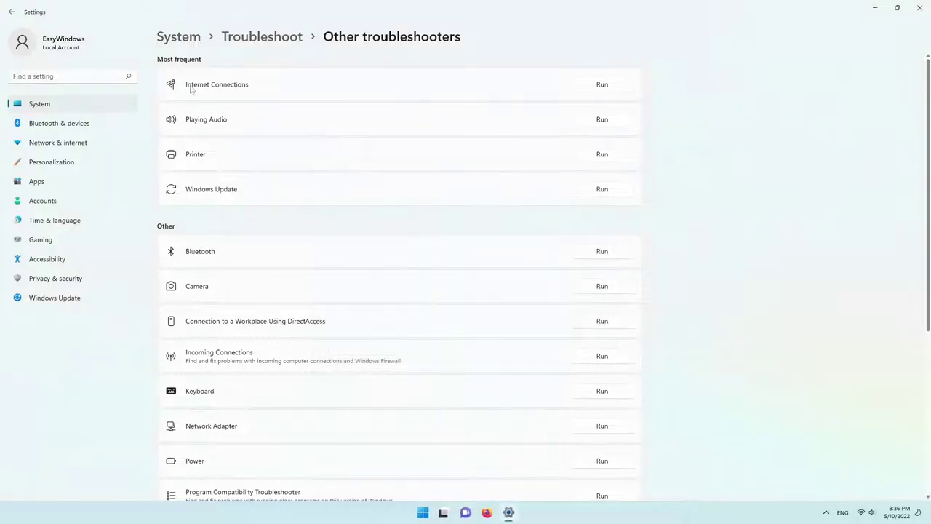
left_click(622, 85)
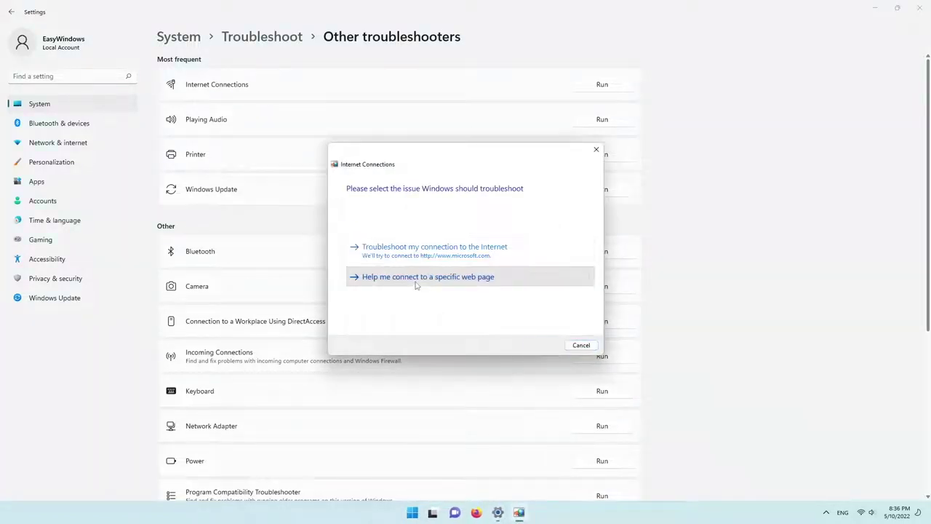
left_click(421, 279)
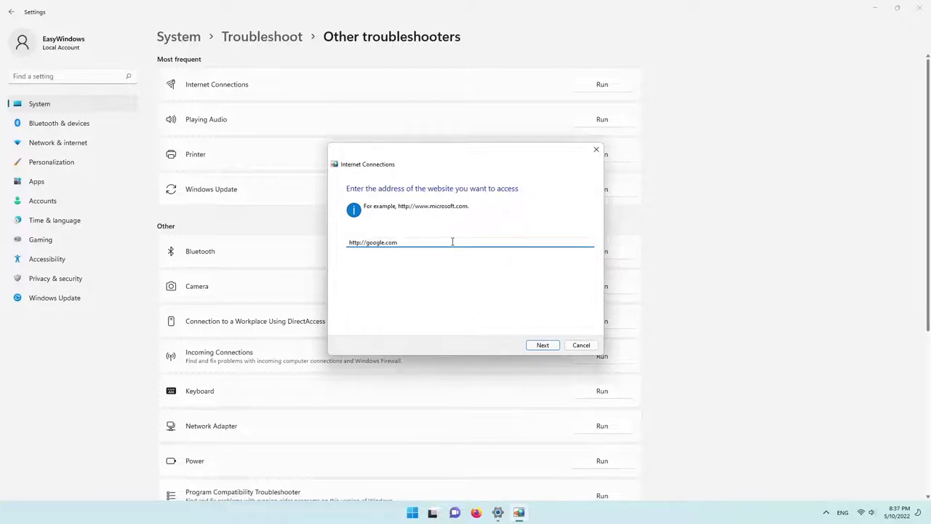
key("Return")
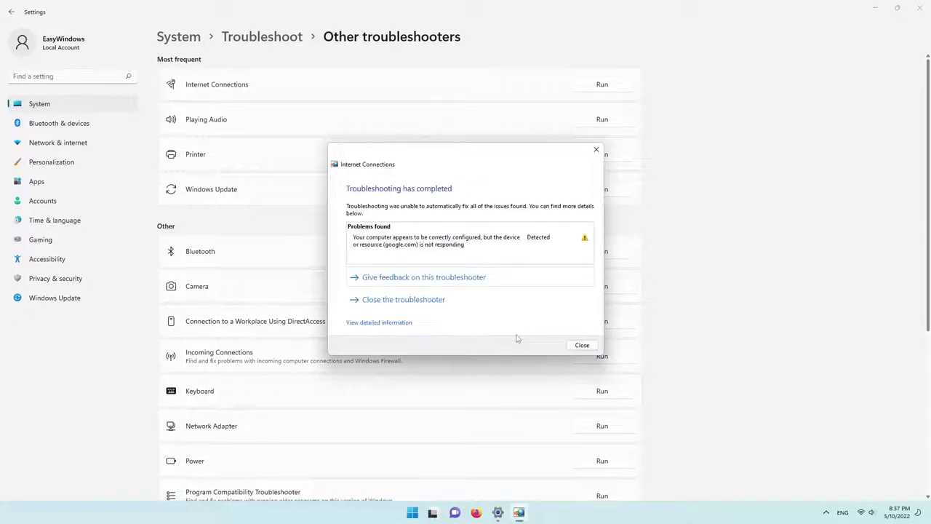
left_click(437, 300)
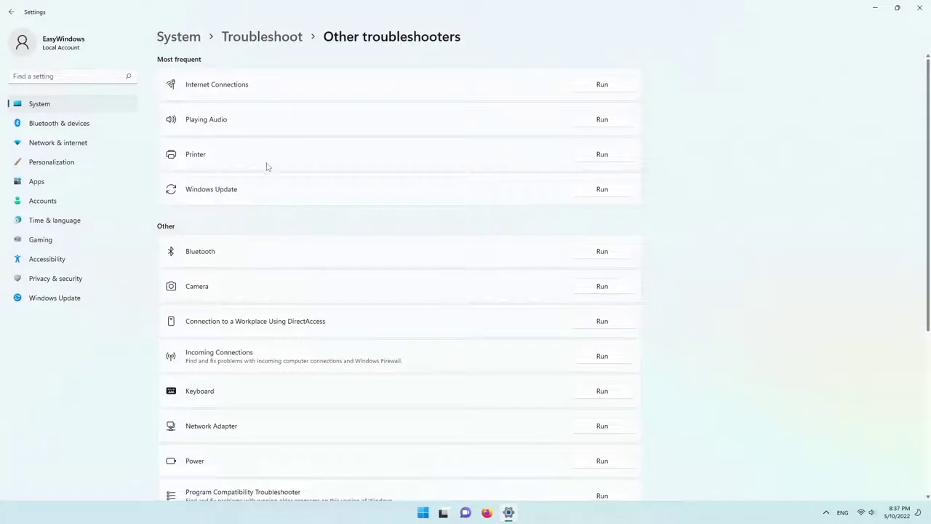
Run the Network Adapter troubleshooter on the Wi-Fi 2 adapter and close it when it completes.
scroll(254, 218, "down", 3)
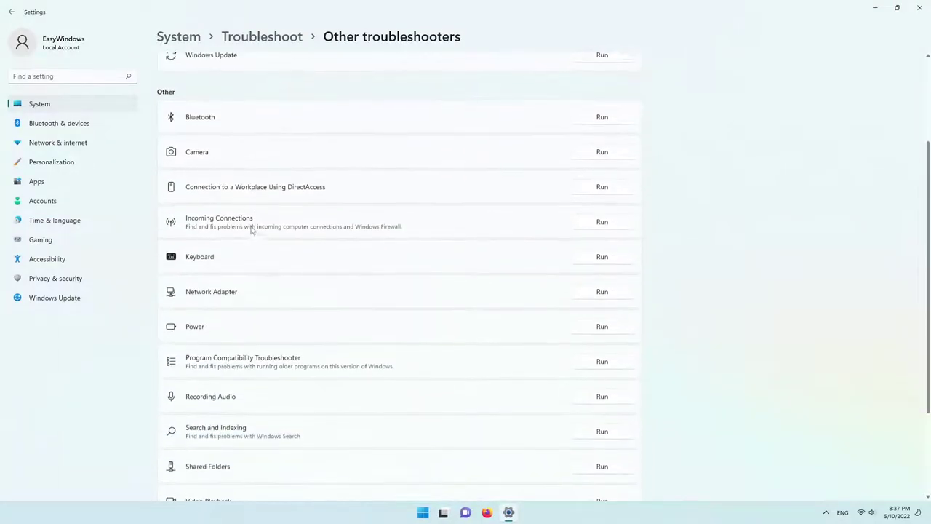
scroll(243, 211, "down", 1)
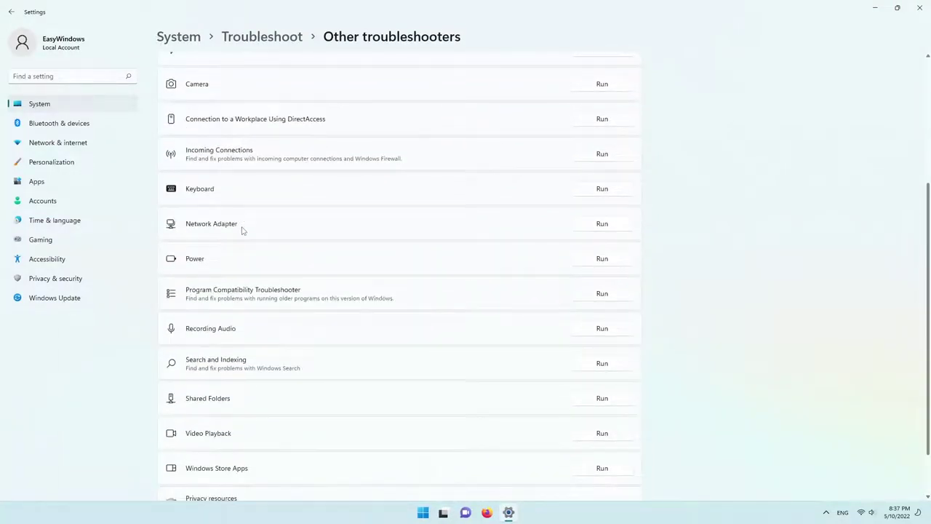
left_click(595, 224)
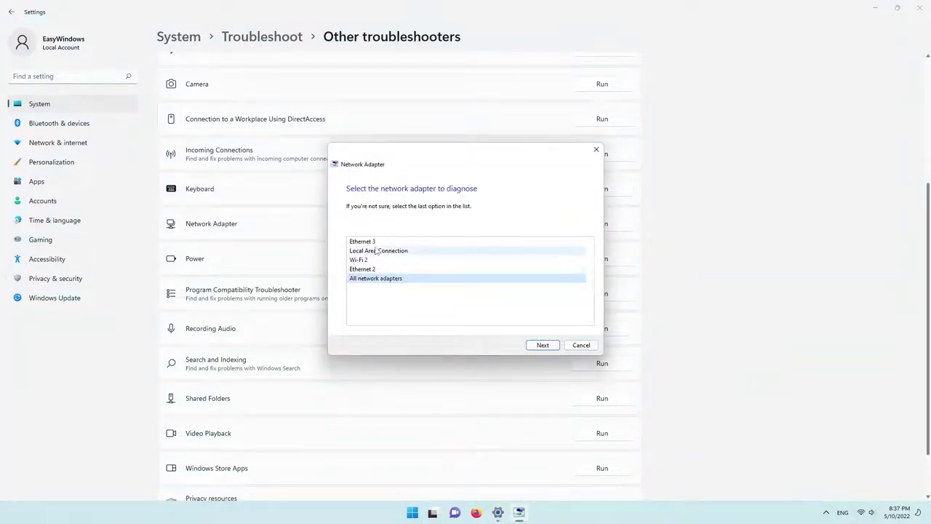
left_click(379, 260)
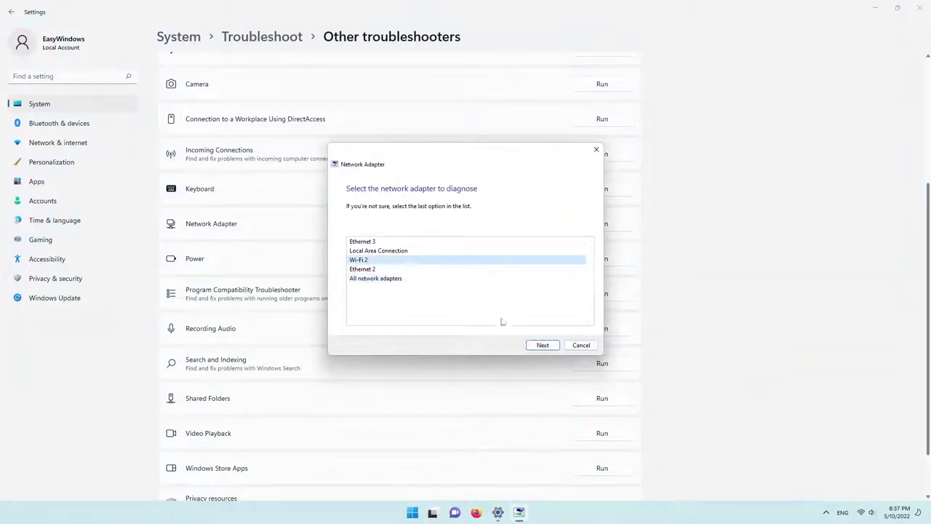
left_click(543, 346)
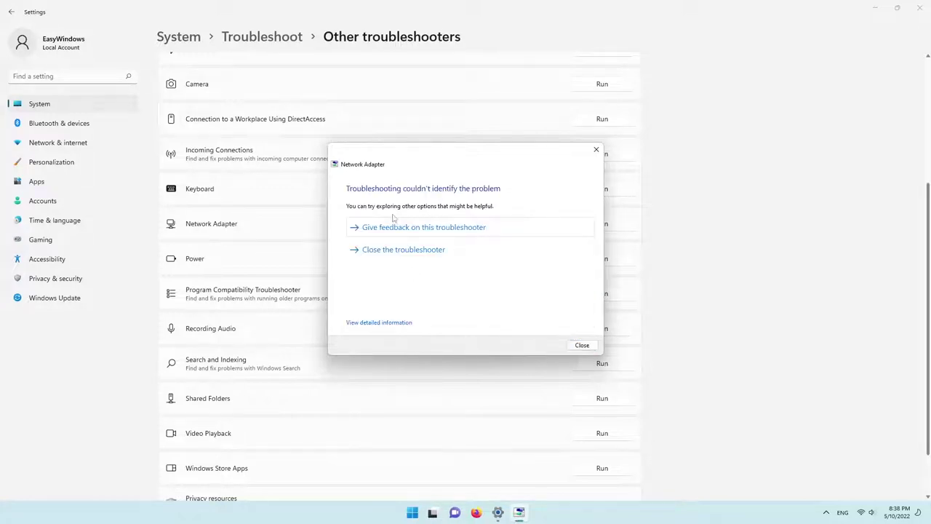
left_click(393, 227)
left_click(419, 37)
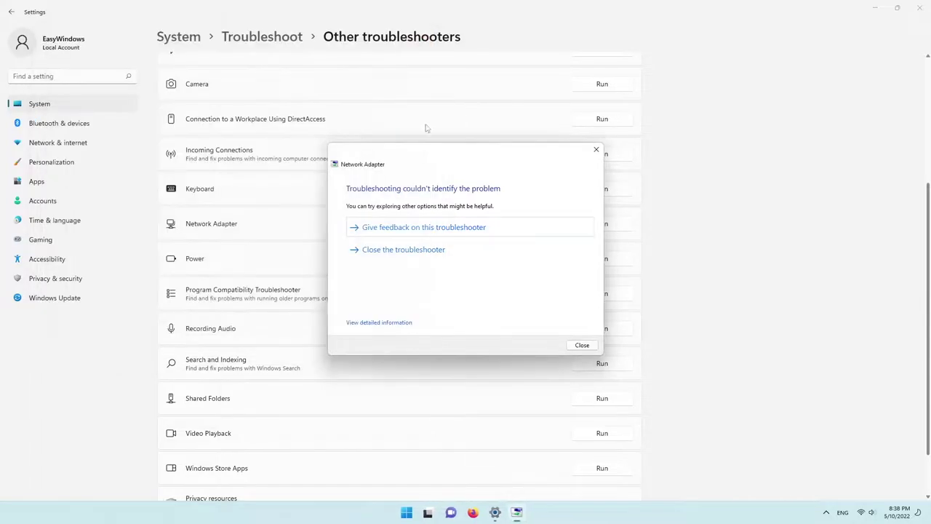
left_click(428, 249)
scroll(357, 368, "down", 2)
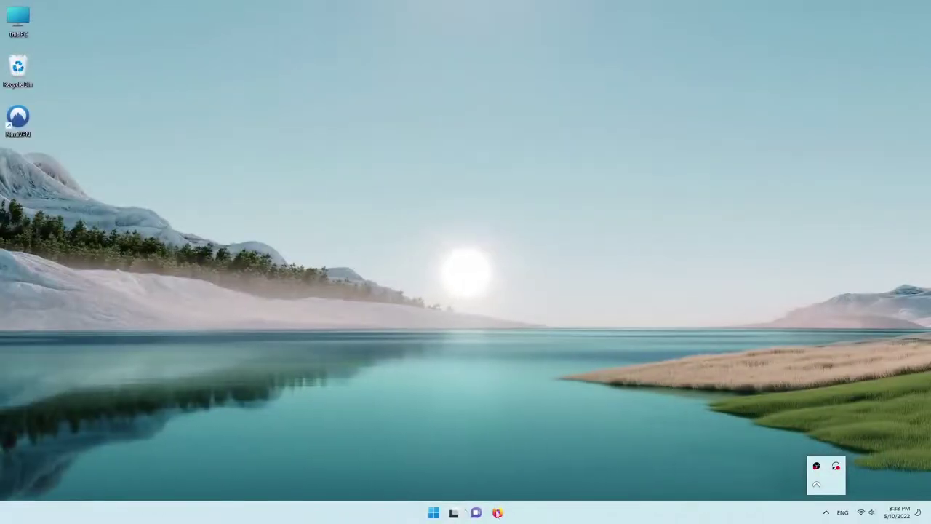
Open chrome://net-internals/#dns in Google Chrome and clear the host resolver cache.
left_click(454, 513)
left_click(434, 513)
type("chrome")
key("Return")
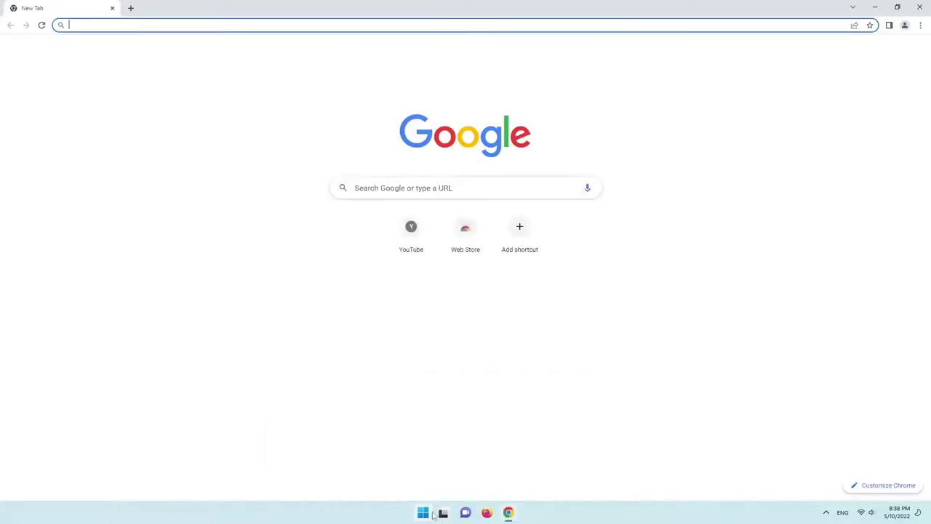
key("super+v")
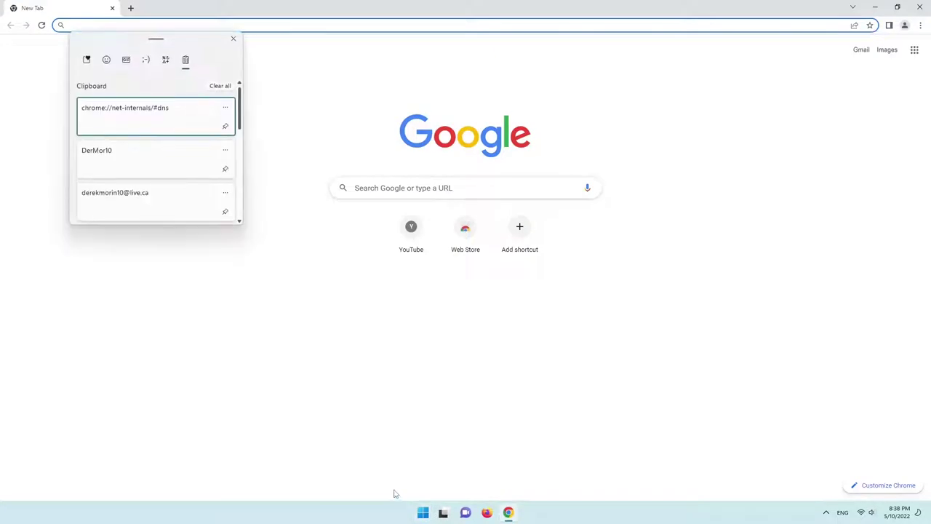
left_click(138, 111)
key("Return")
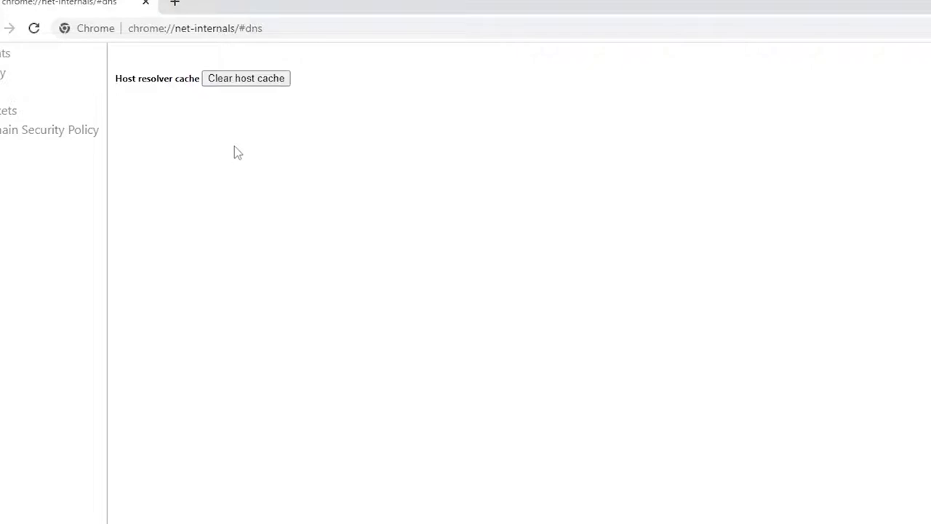
left_click(245, 83)
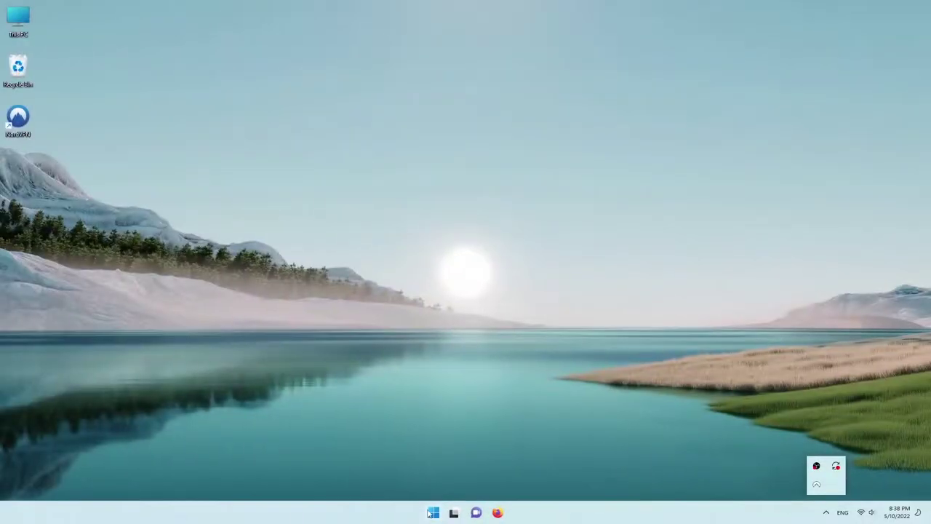
Reopen Google Chrome from the desktop and bring up its Extensions management page.
left_click(432, 513)
type("chrome")
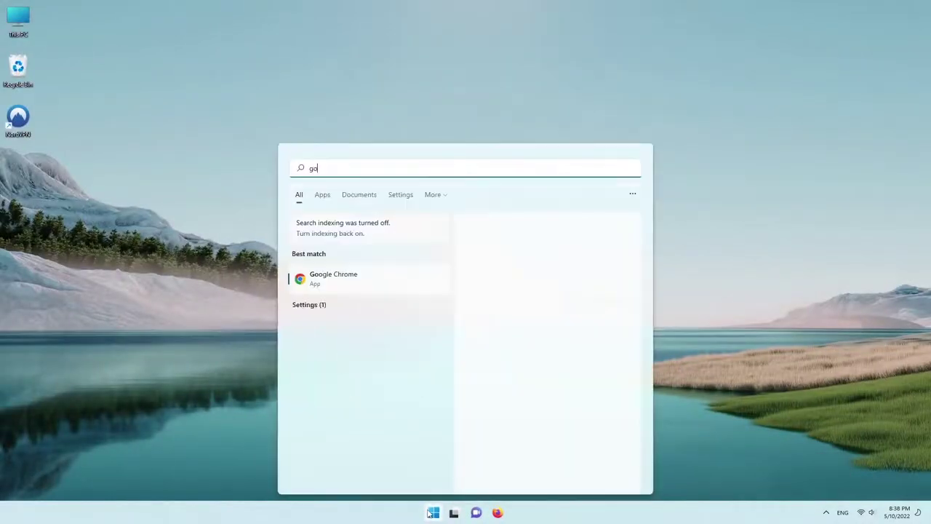
key("Return")
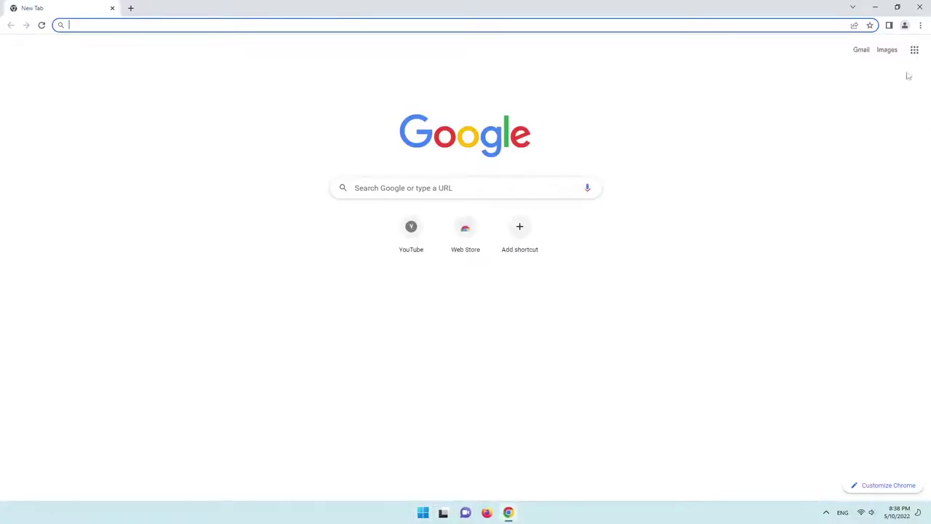
left_click(920, 26)
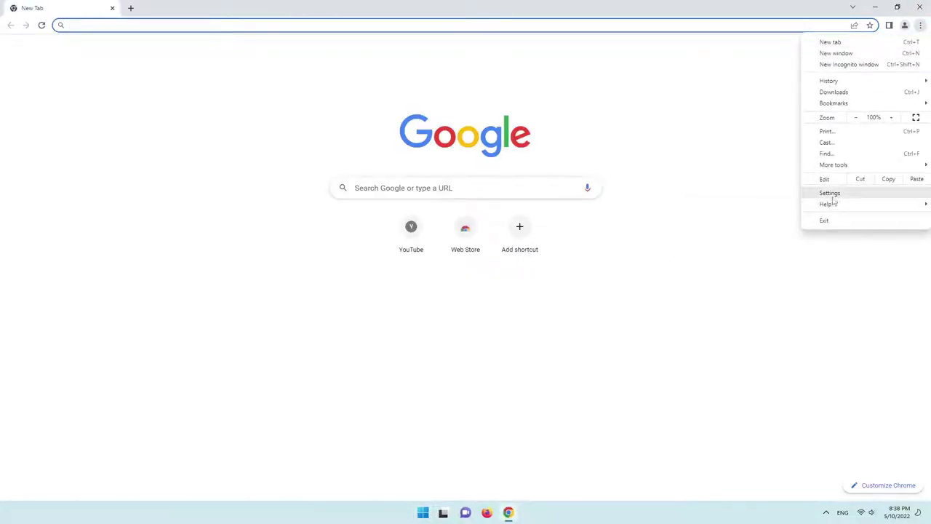
mouse_move(824, 166)
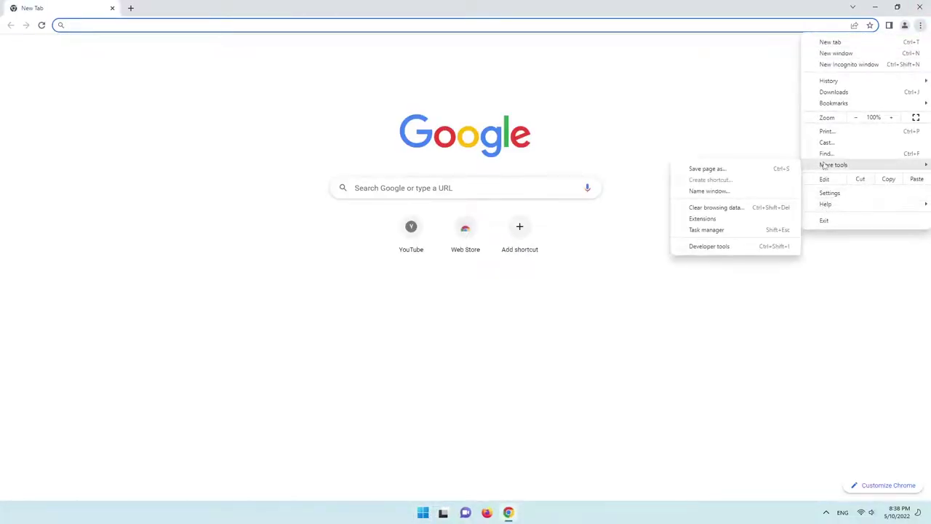
left_click(733, 220)
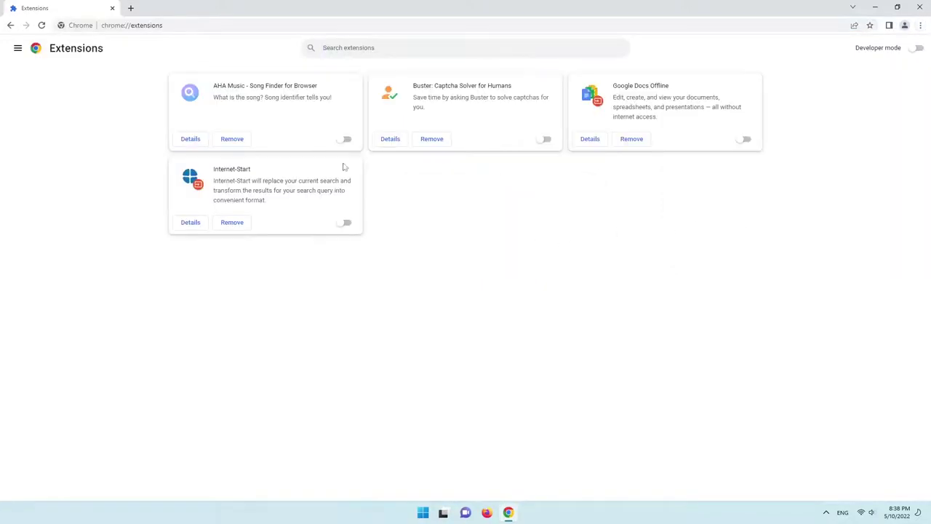
Enable the Buster: Captcha Solver for Humans, AHA Music and Internet-Start extensions.
left_click(545, 139)
left_click(345, 139)
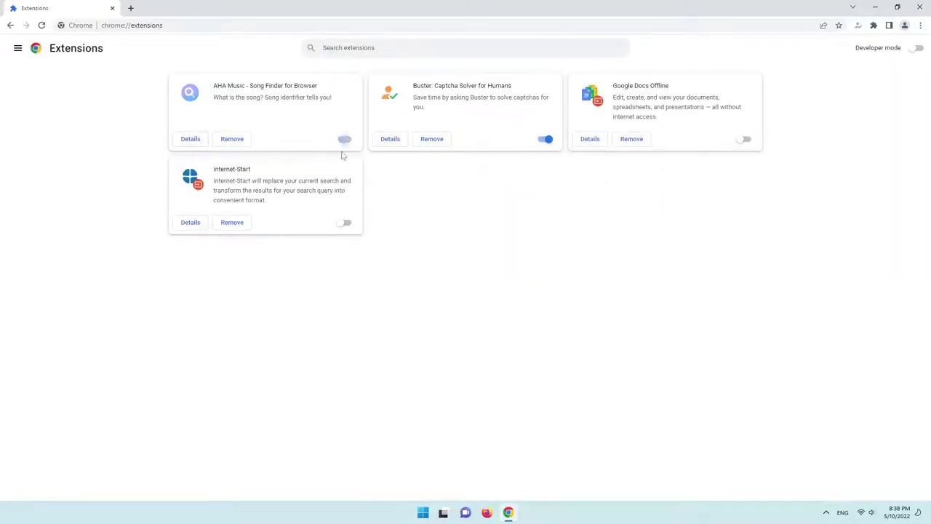
left_click(345, 221)
Disable the Buster: Captcha Solver for Humans, AHA Music and Internet-Start extensions.
left_click(545, 139)
left_click(347, 139)
left_click(347, 223)
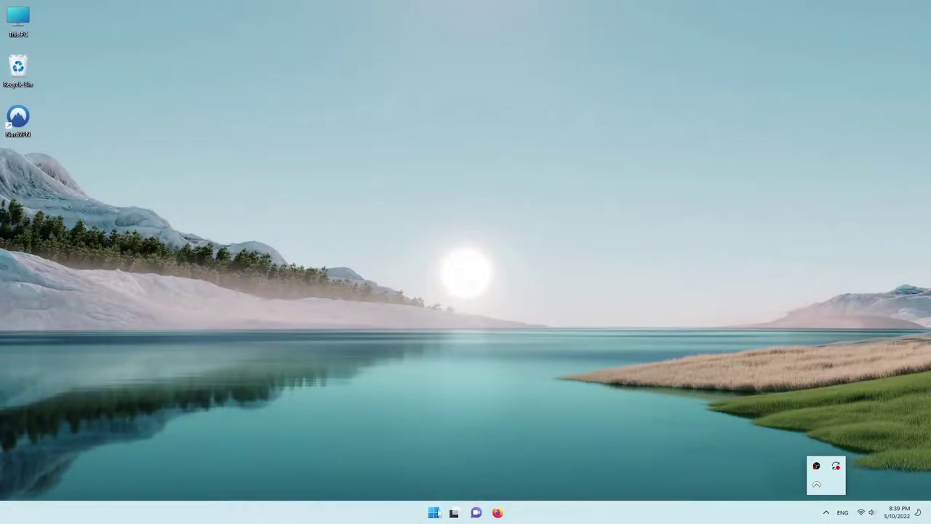
Open Virus & threat protection in Windows Security through the Privacy & security settings of Windows.
left_click(435, 512)
left_click(397, 231)
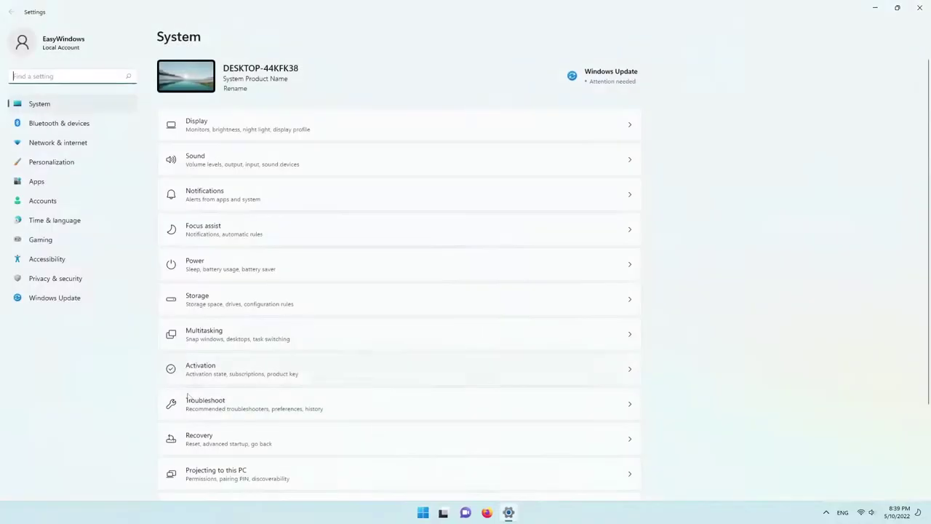
left_click(56, 280)
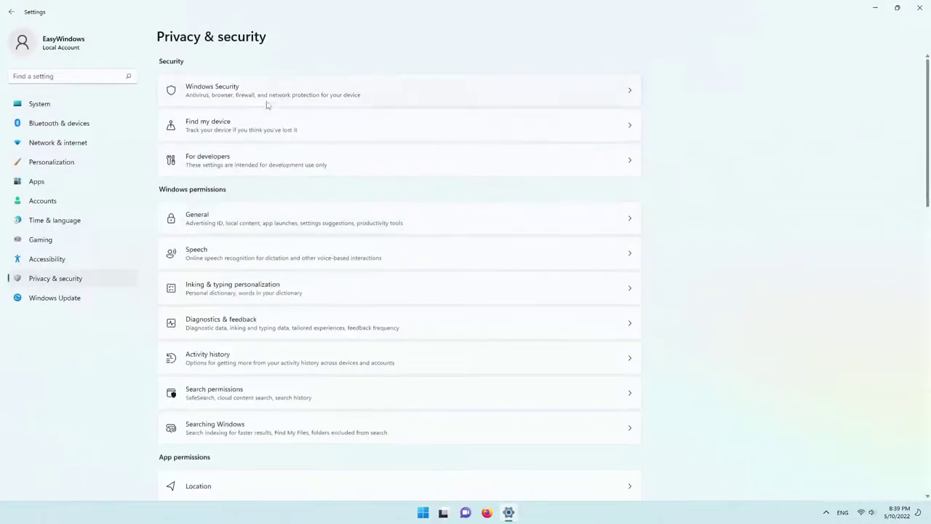
left_click(264, 99)
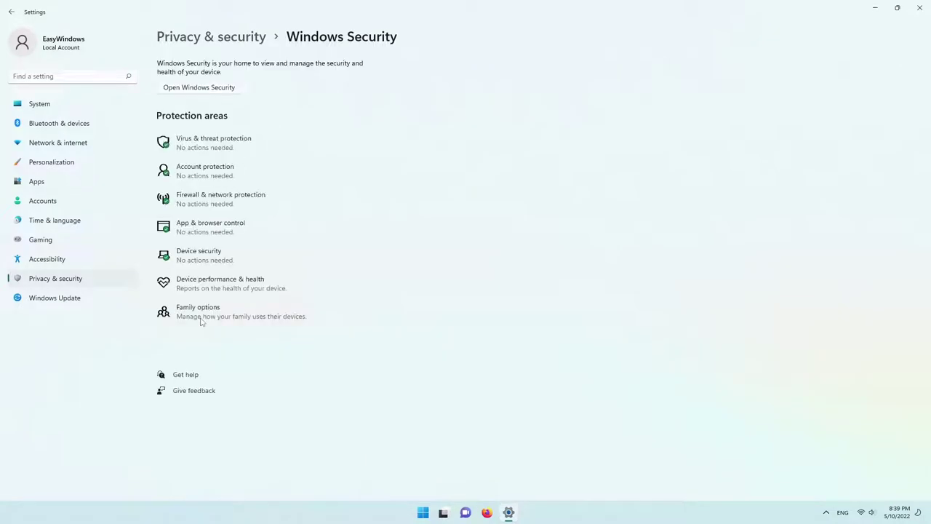
left_click(211, 142)
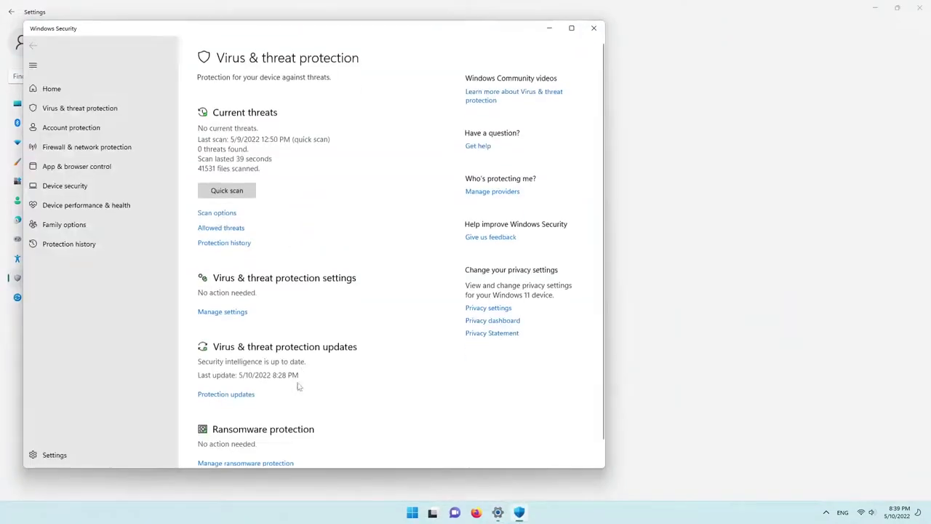
Turn off Real-time protection, Cloud-delivered protection, Automatic sample submission and Tamper Protection in the Virus & threat protection settings.
left_click(230, 311)
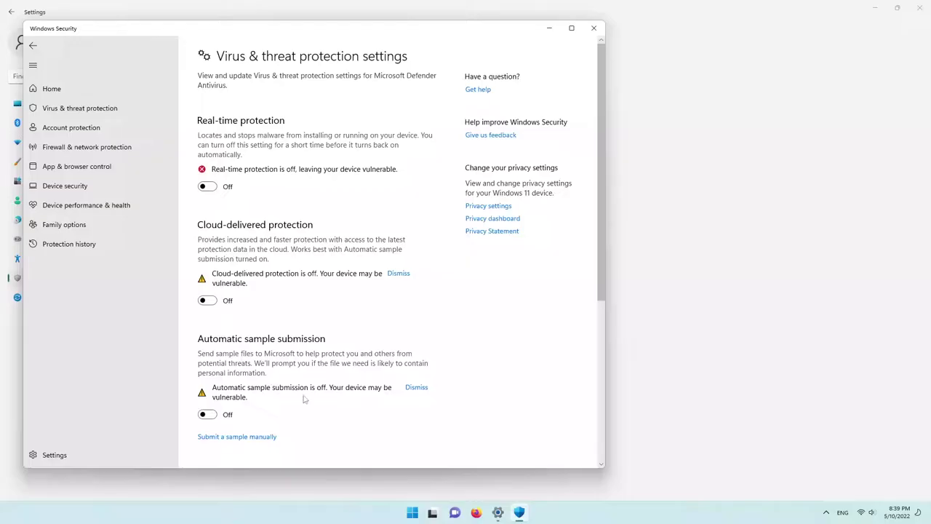
scroll(304, 399, "down", 3)
left_click(207, 241)
scroll(233, 255, "up", 5)
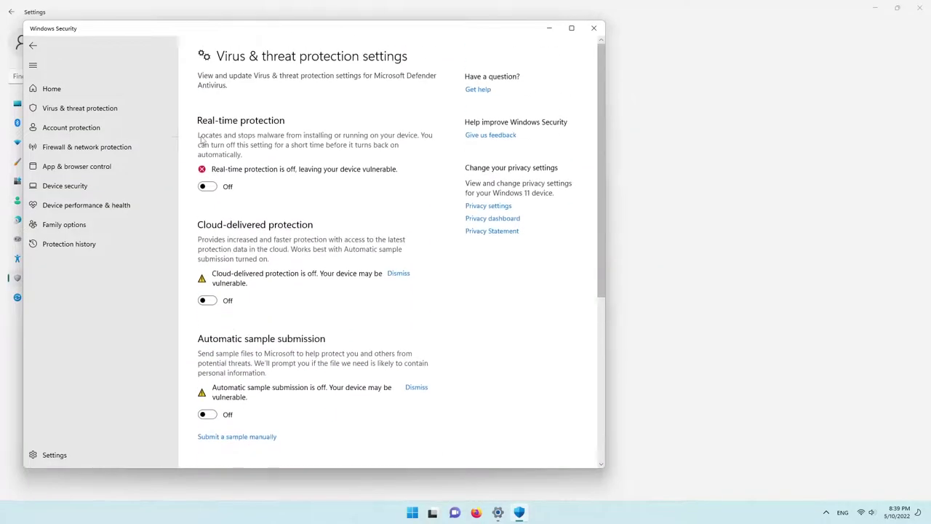
Review the virus and threat protection settings, ransomware protection, Family options and Account protection pages in Windows Security.
left_click(33, 46)
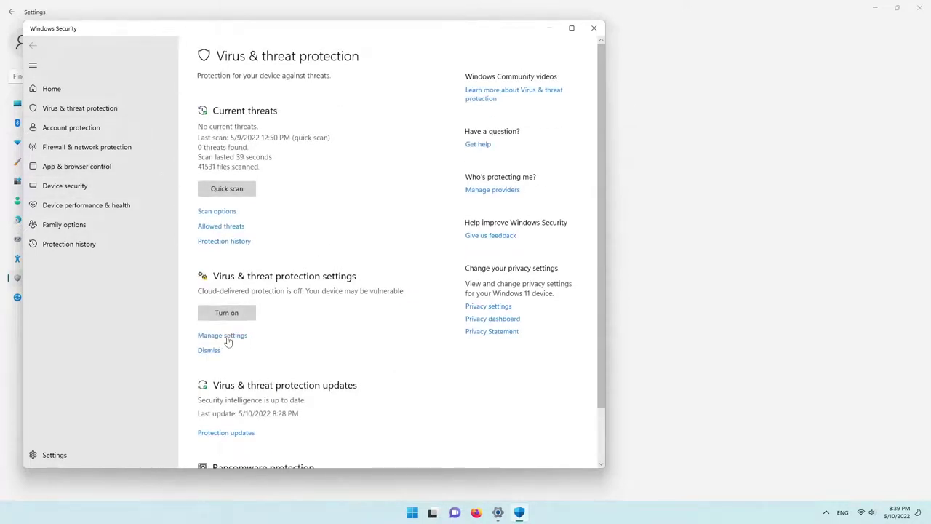
left_click(222, 335)
scroll(225, 344, "down", 4)
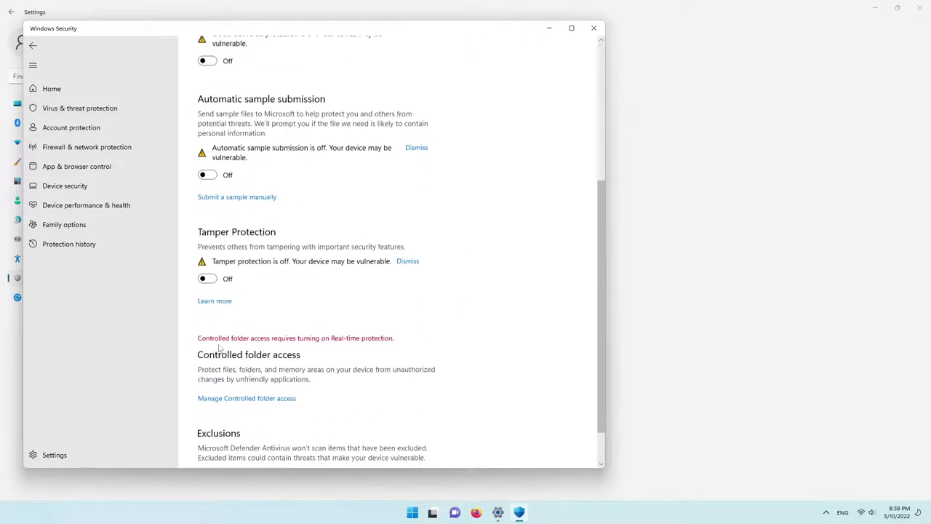
scroll(160, 167, "up", 5)
left_click(33, 45)
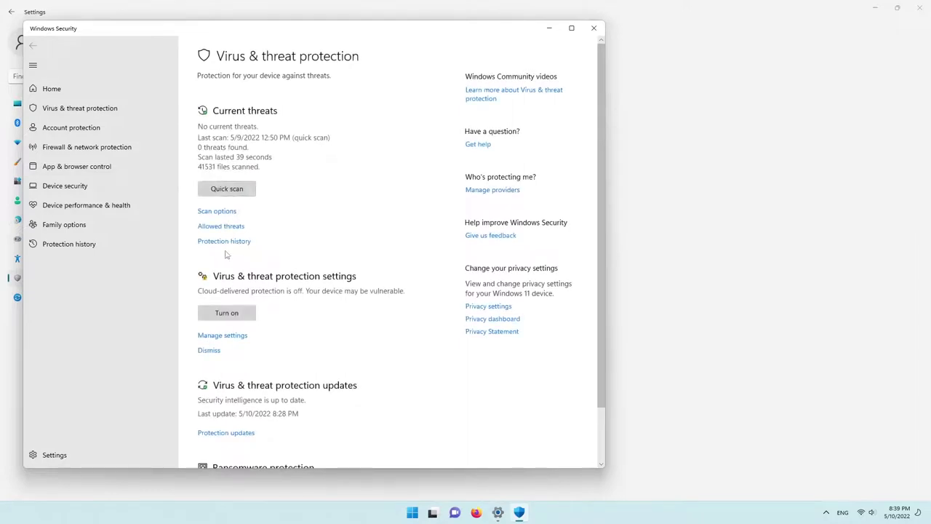
scroll(233, 291, "down", 3)
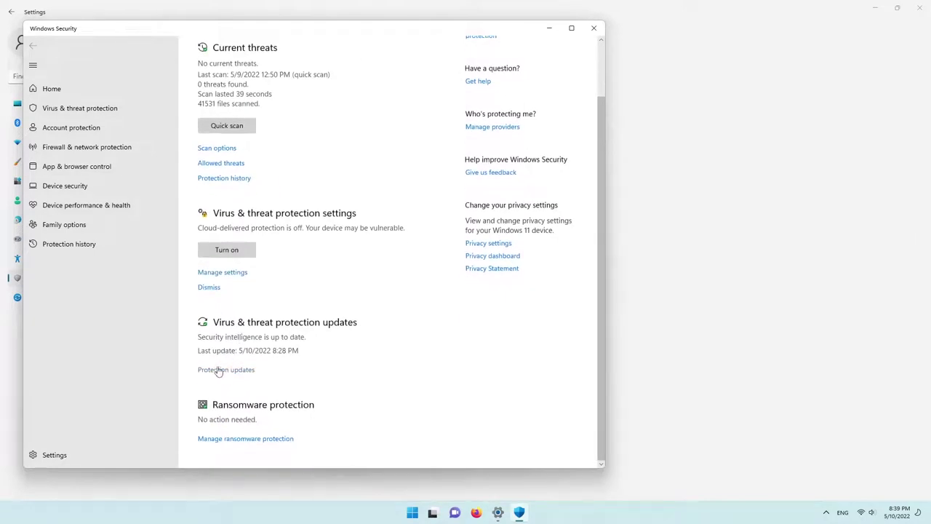
left_click(246, 439)
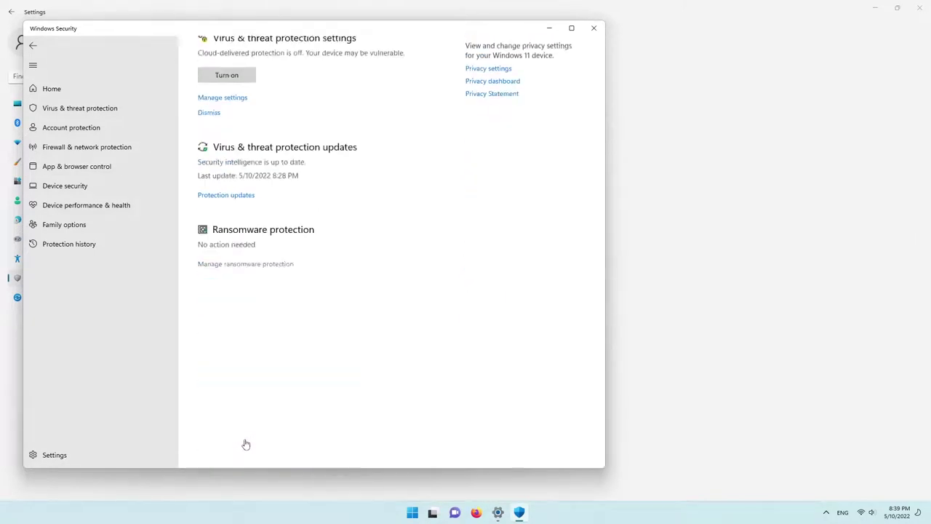
left_click(82, 225)
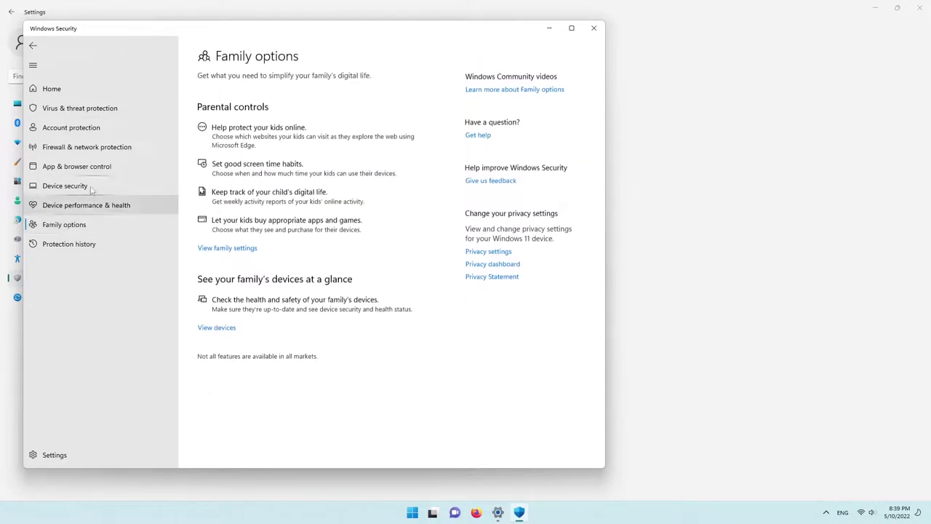
left_click(82, 110)
left_click(87, 130)
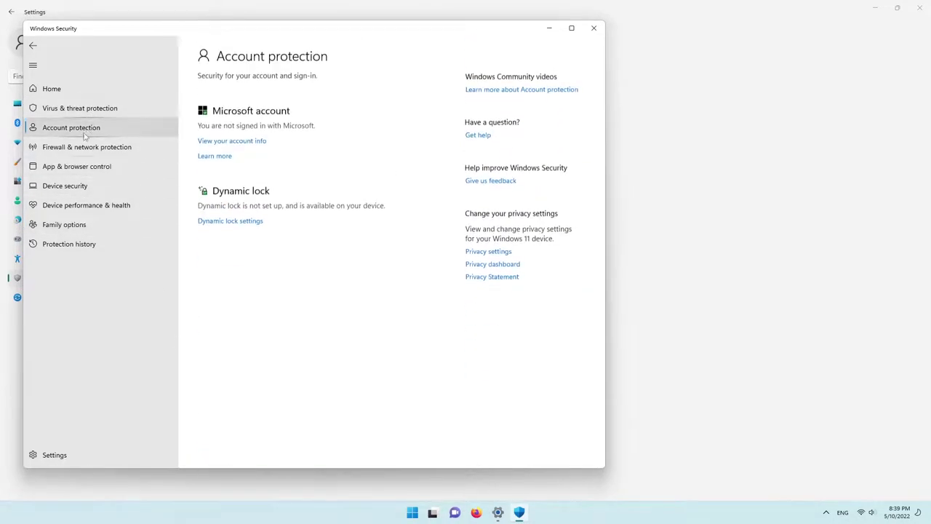
Turn off Microsoft Defender Firewall for the domain, private and public networks, and close Windows Security and Settings.
left_click(73, 147)
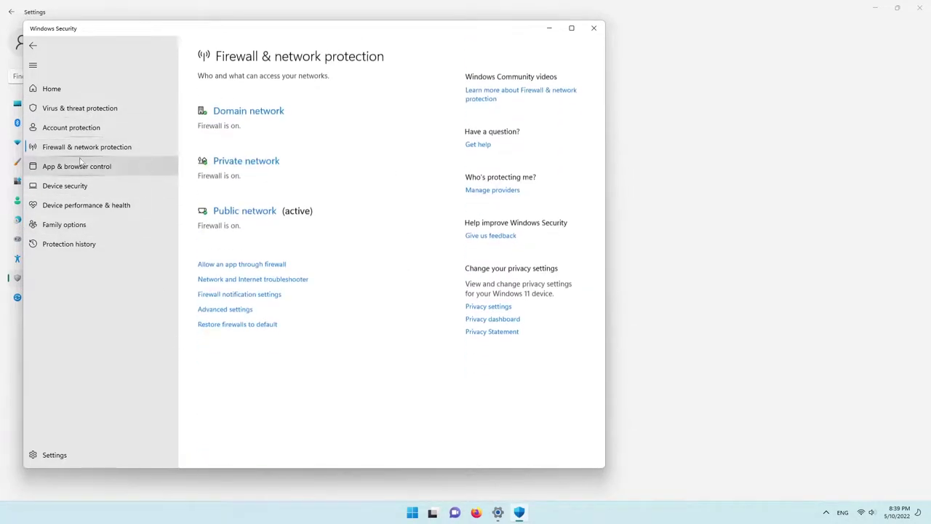
left_click(227, 121)
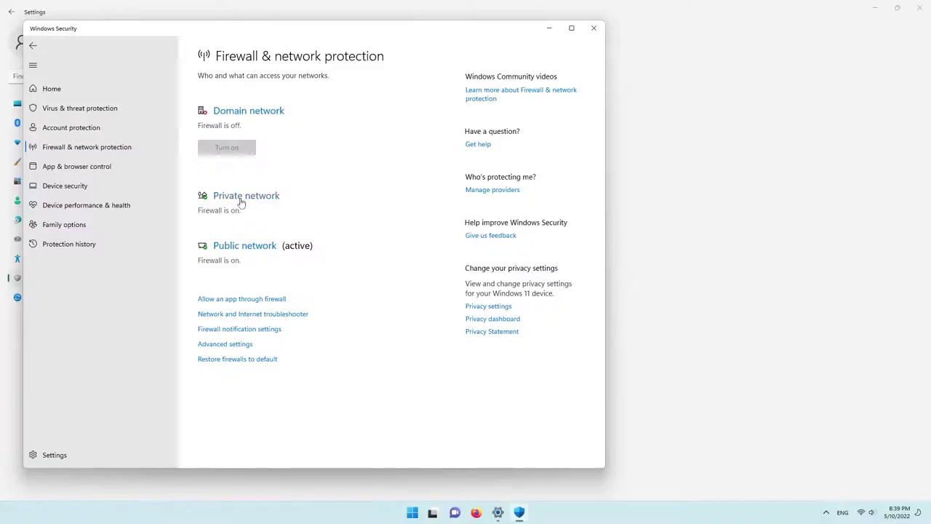
left_click(240, 195)
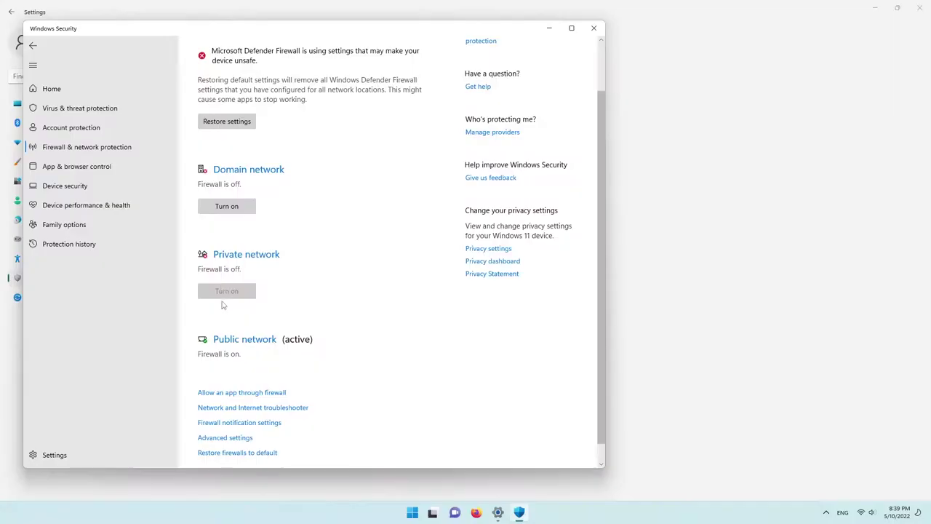
left_click(228, 348)
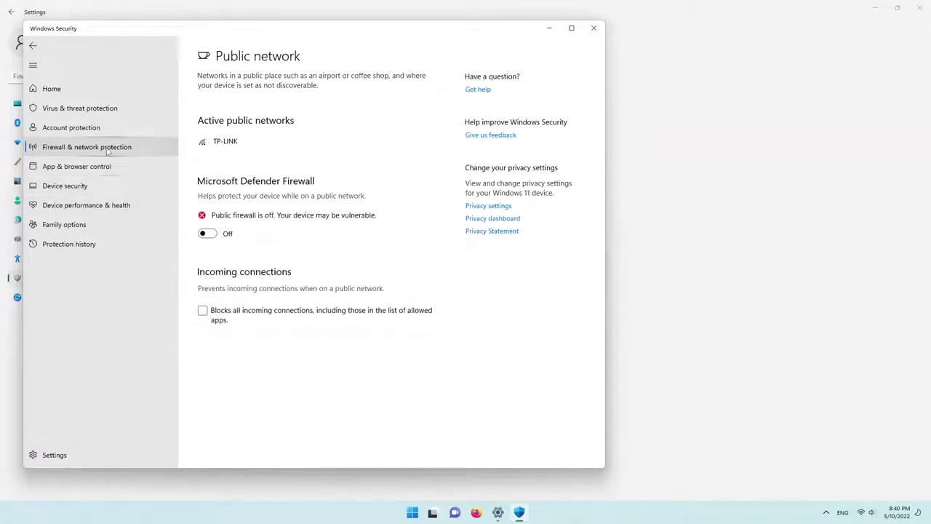
left_click(107, 149)
scroll(218, 262, "down", 5)
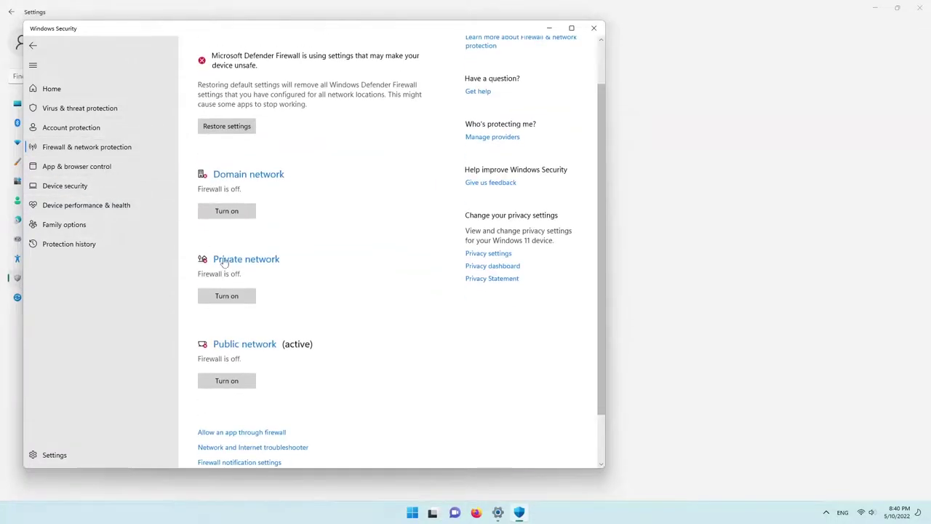
left_click(594, 28)
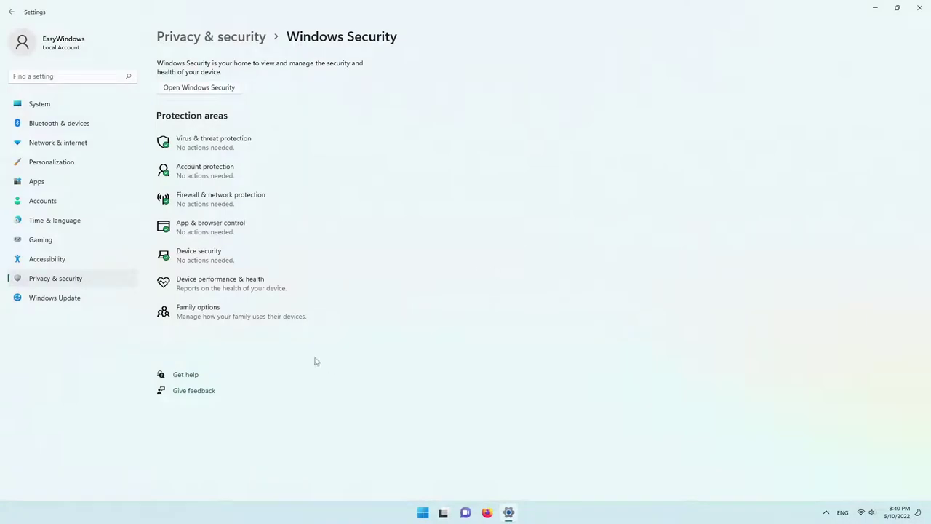
left_click(920, 7)
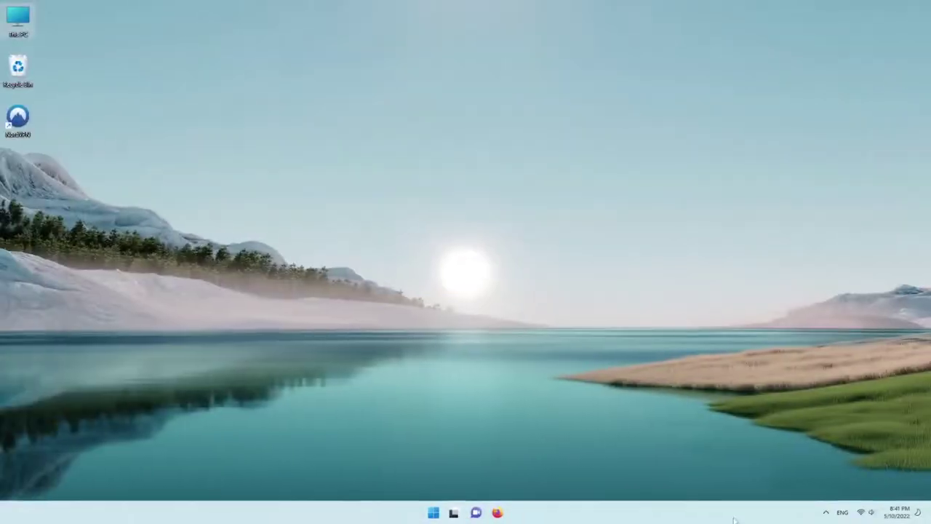
Open Notepad and list ipconfig /release, /all, /flushdns and /renew, netsh int ip set dns and netsh Winsock reset on separate lines.
left_click(454, 513)
type("notepad")
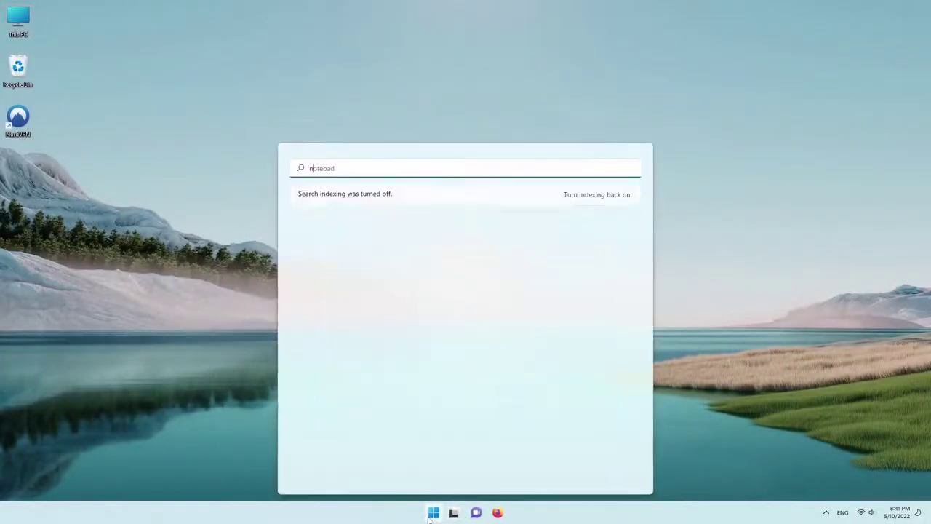
key("Return")
type("ipconfig /release \tipconfig /all \tipconfig /flushdns \tipconfig /renew \tnetsh int ip set dns \tnetsh Winsock reset")
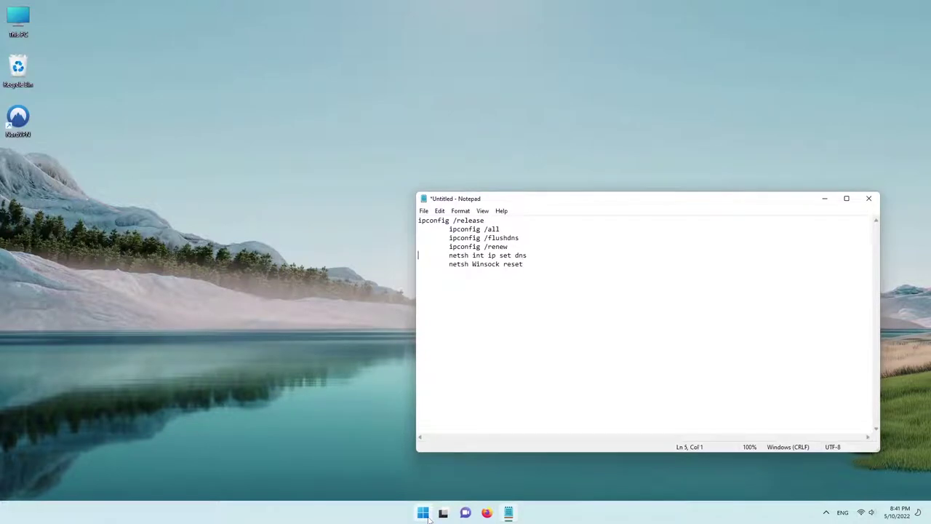
Remove the indentation from the listed commands and snap the Notepad window to the left half of the screen.
key("Delete")
key("BackSpace")
key("BackSpace")
key("Return")
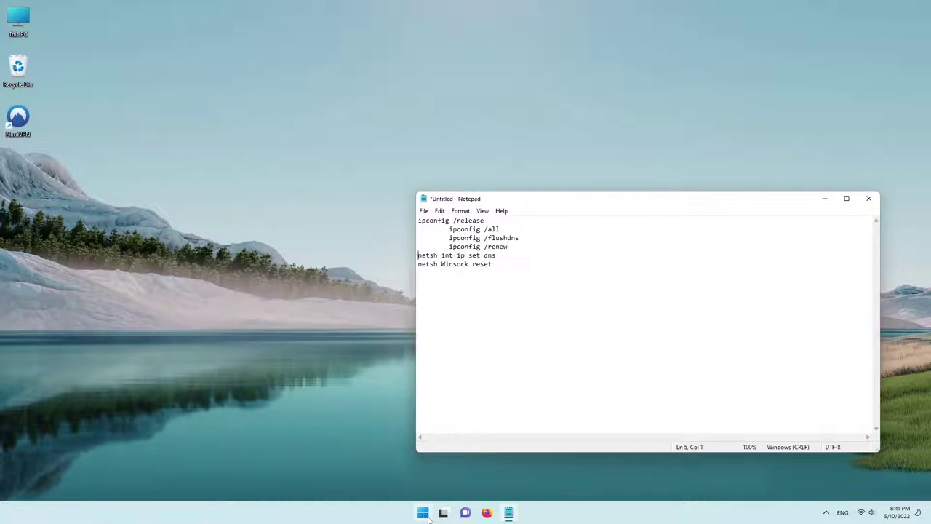
key("BackSpace")
key("Up")
key("Delete")
key("BackSpace")
key("super+Left")
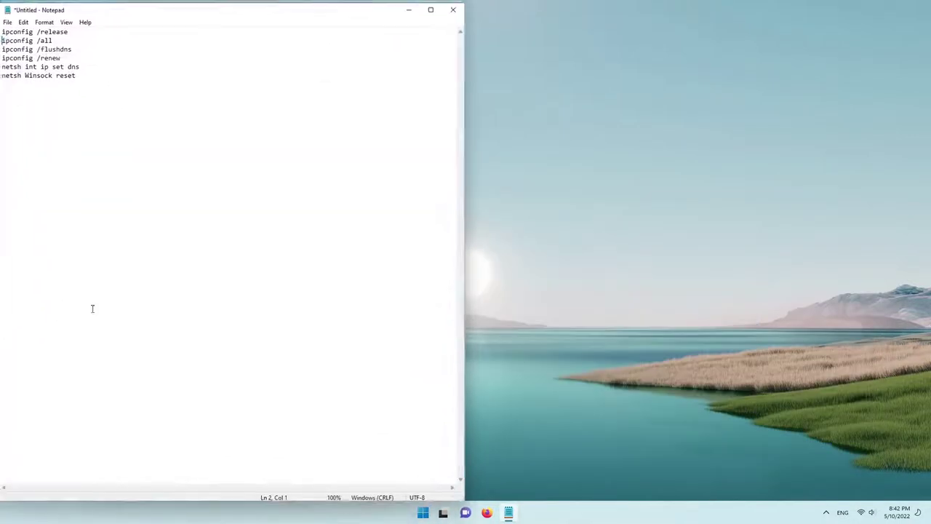
Open Command Prompt as administrator and snap its window to the right half of the screen.
left_click(422, 512)
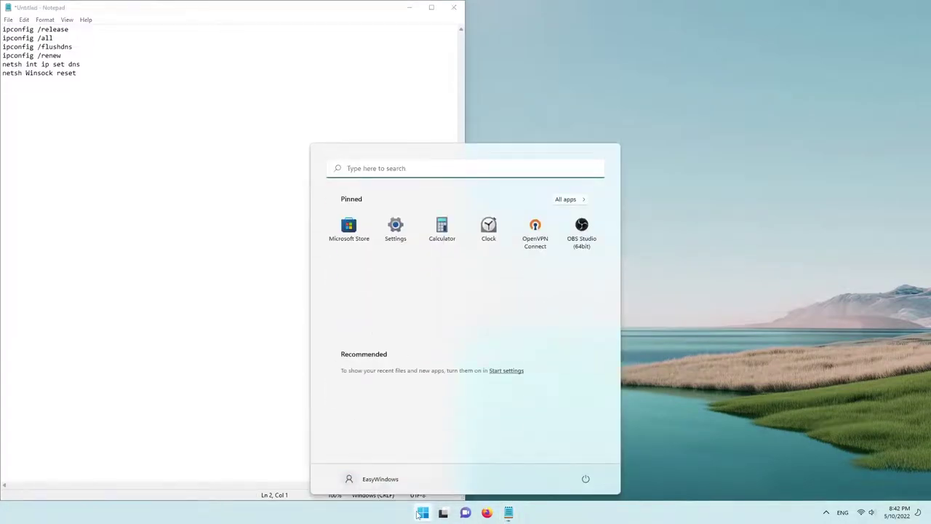
type("cmd")
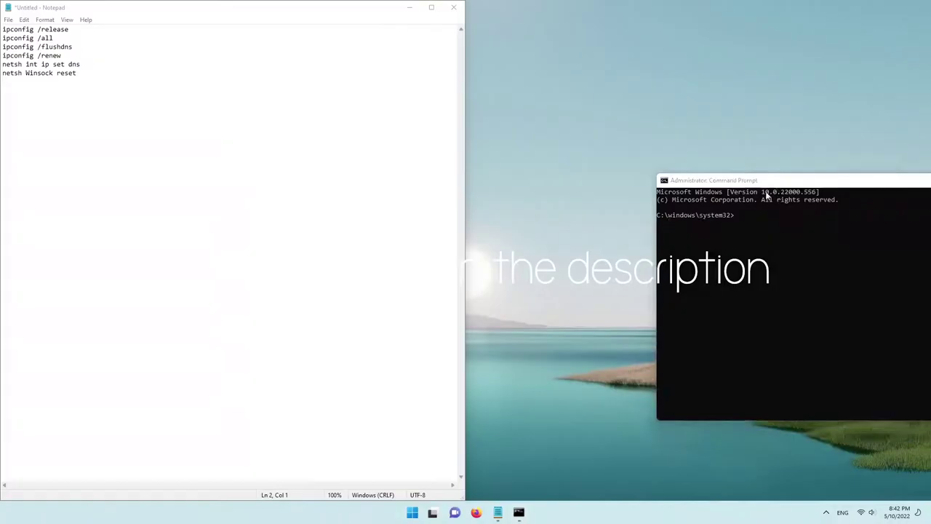
left_click_drag(758, 177, 930, 264)
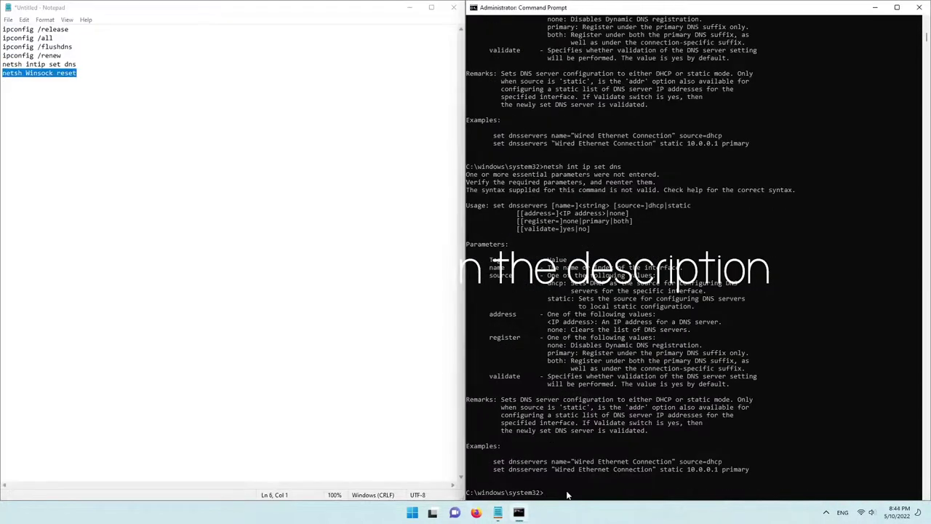
Run netsh Winsock reset in Command Prompt and open the computer's power options.
right_click(567, 493)
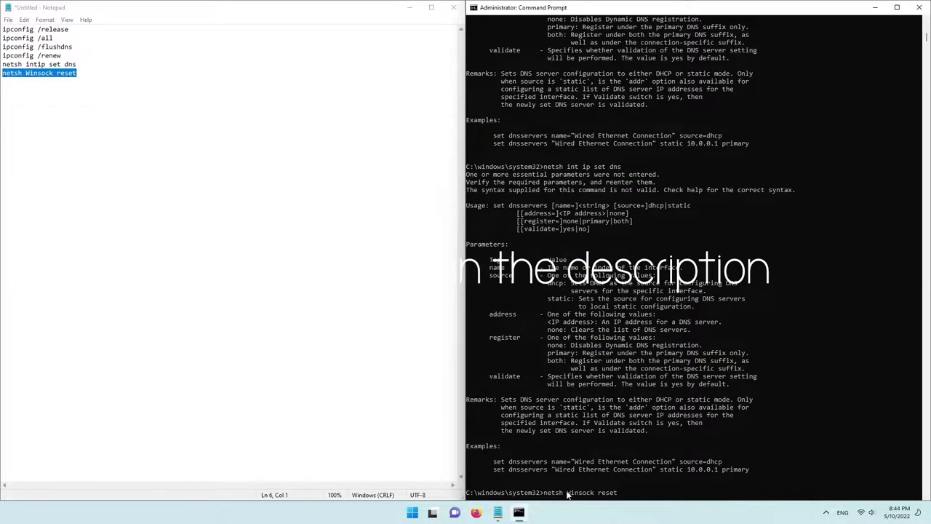
key("Return")
mouse_move(687, 470)
left_mouse_down()
mouse_move(551, 475)
mouse_move(676, 475)
left_mouse_up()
key("super")
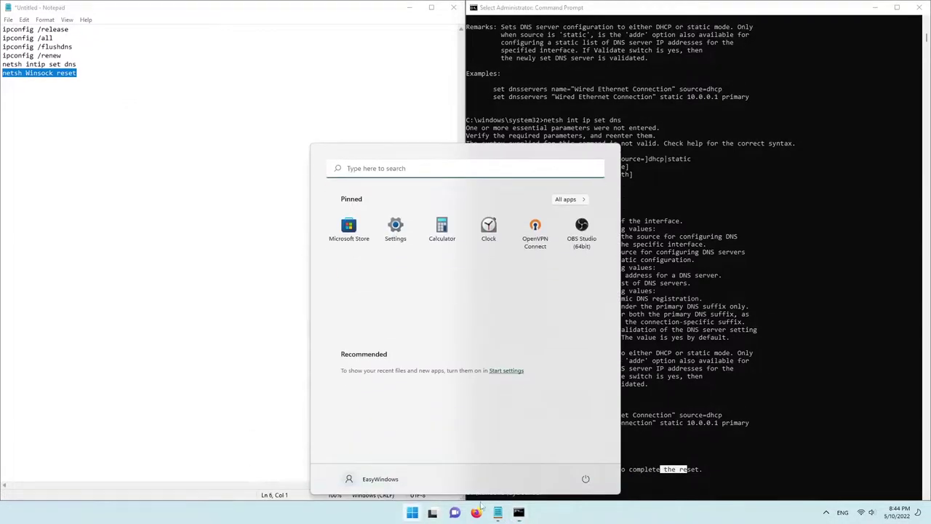
left_click(586, 479)
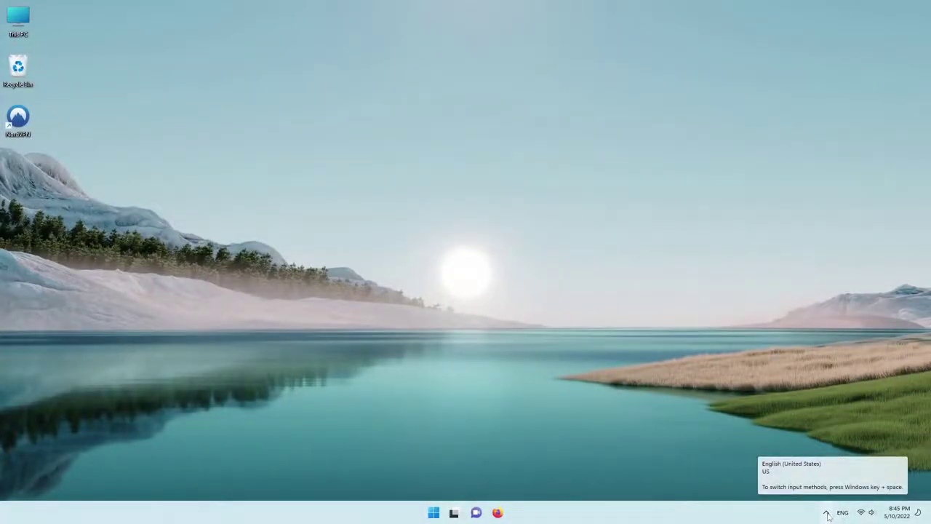
Open the Proxy page of the Network & internet settings.
right_click(862, 512)
left_click(857, 486)
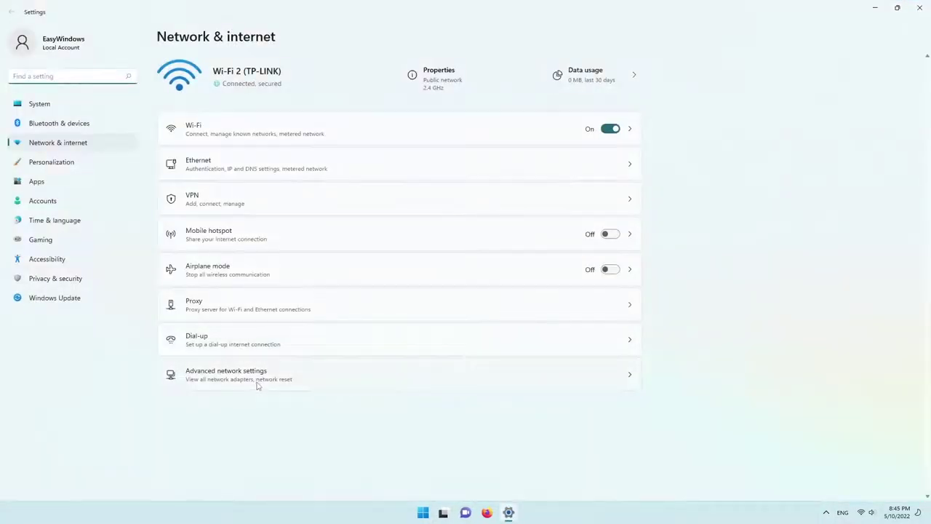
left_click(257, 386)
key("alt+Left")
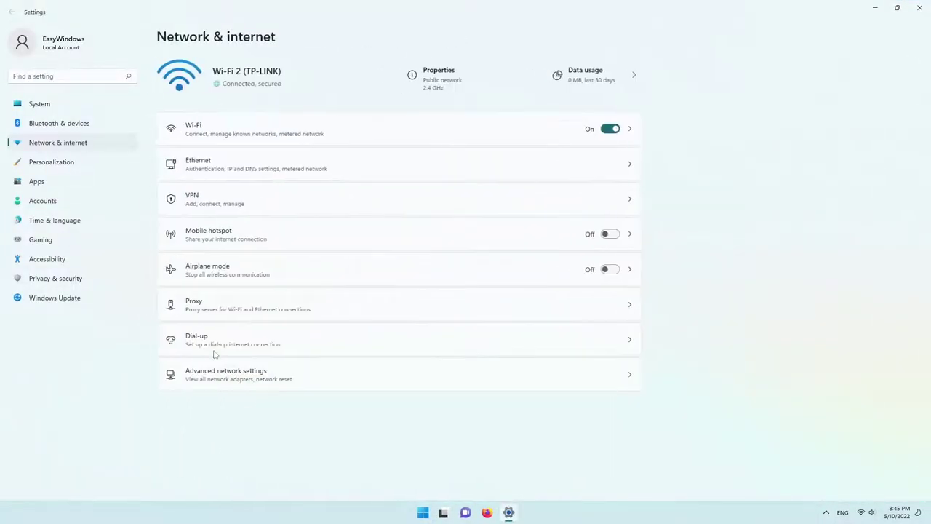
left_click(225, 313)
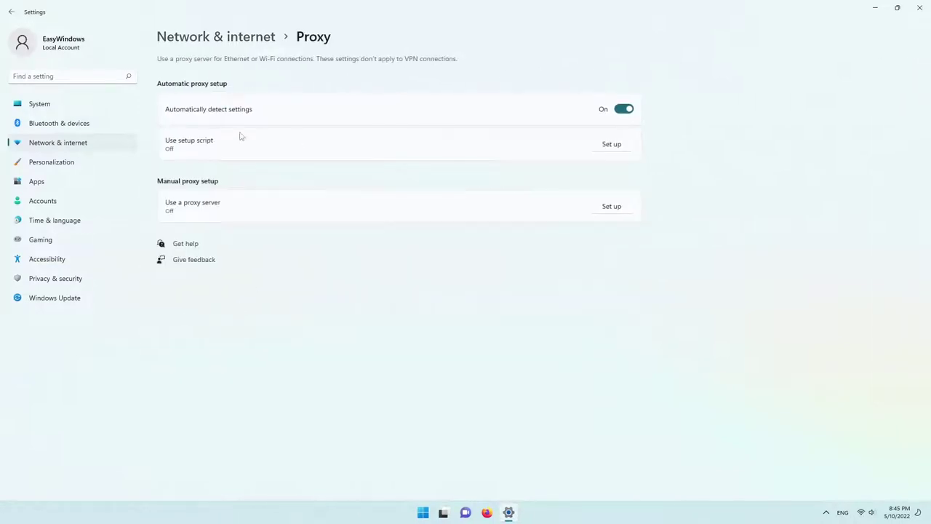
Set automatic proxy detection to on and the proxy setup script to off, and save the script setting.
left_click(621, 110)
left_click(615, 149)
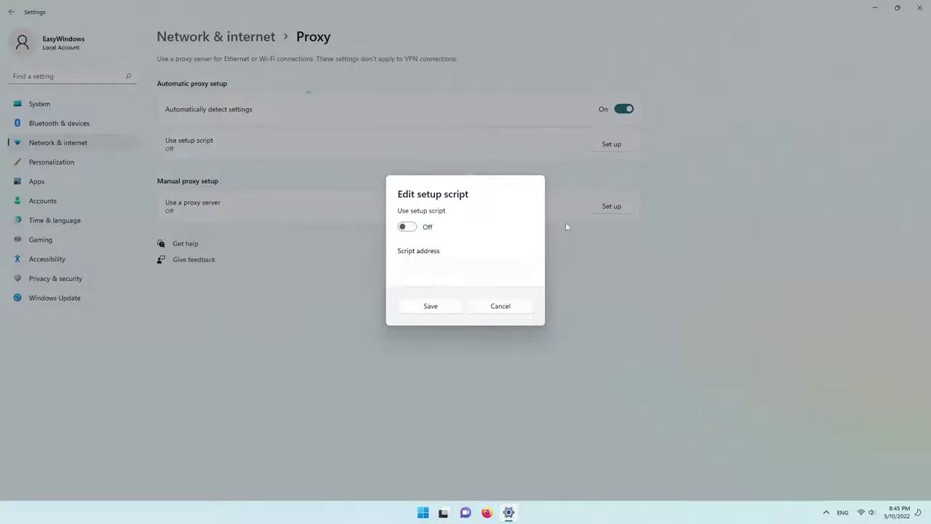
left_click(405, 226)
left_click(405, 226)
left_click(433, 306)
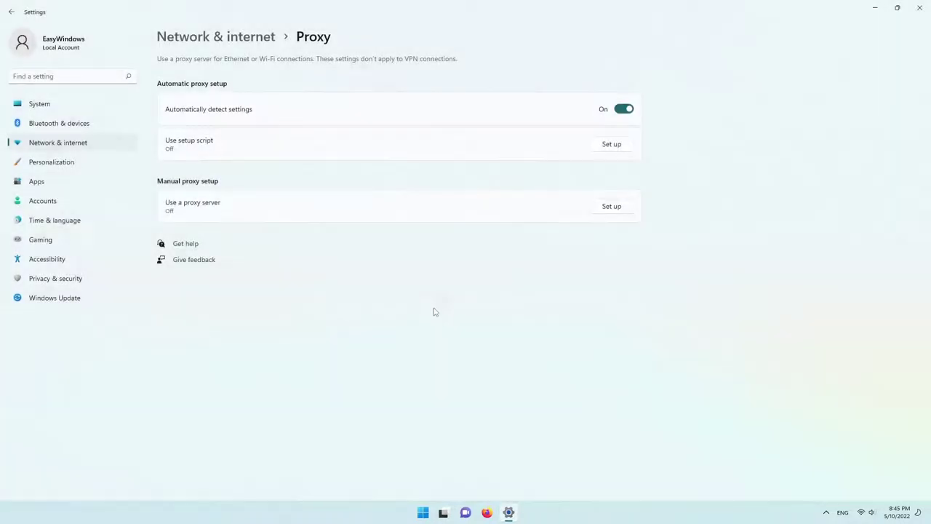
Set the manual proxy server to off, save the setting, and close Settings.
left_click(610, 206)
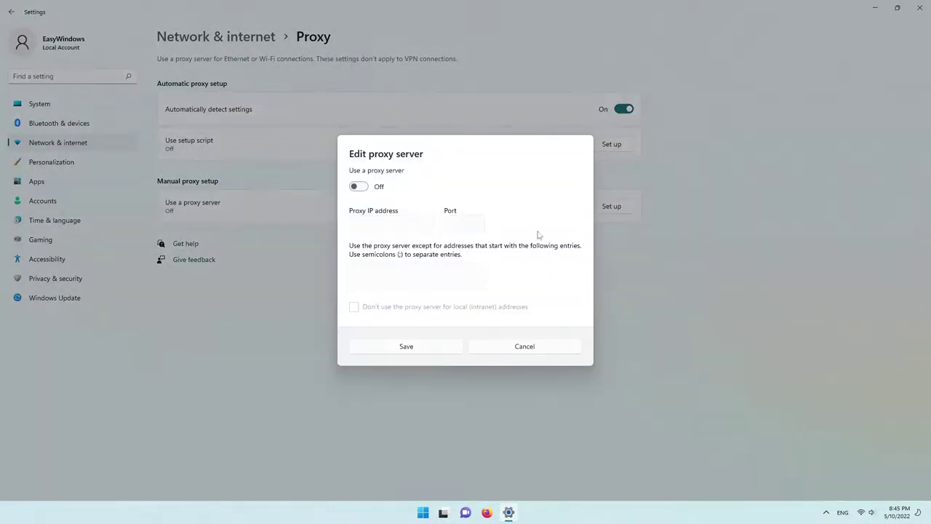
left_click(355, 186)
left_click(355, 186)
left_click(406, 346)
left_click(919, 8)
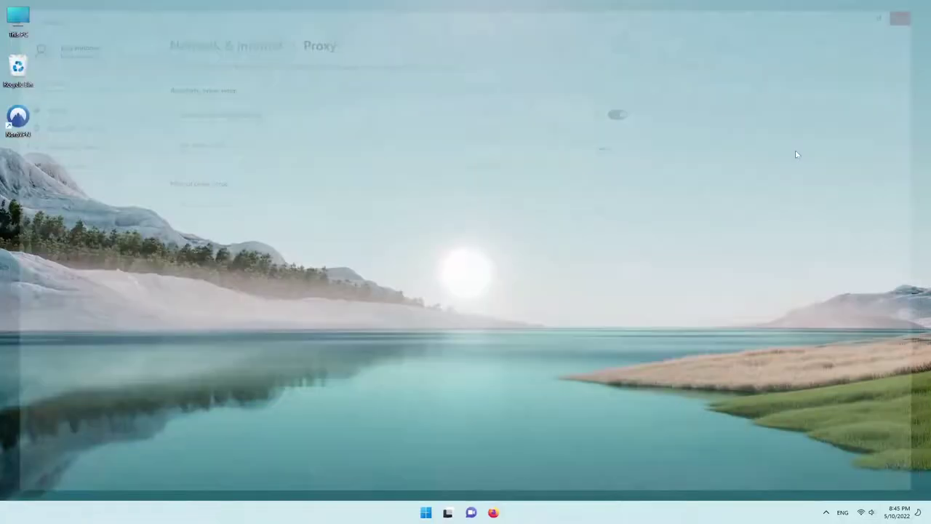
Search Windows for "internet ex" and open Internet Properties through the Internet Explorer search provider setting.
left_click(433, 513)
type("int")
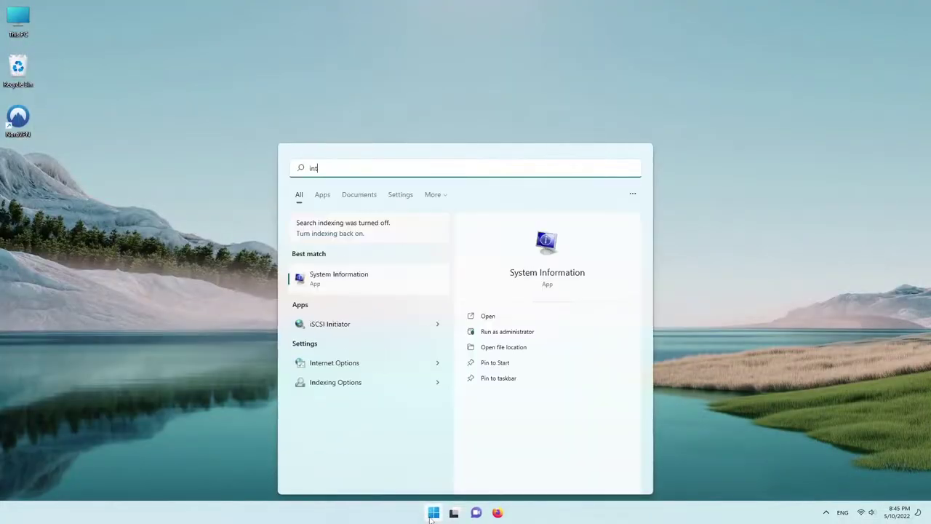
type("ernet ex")
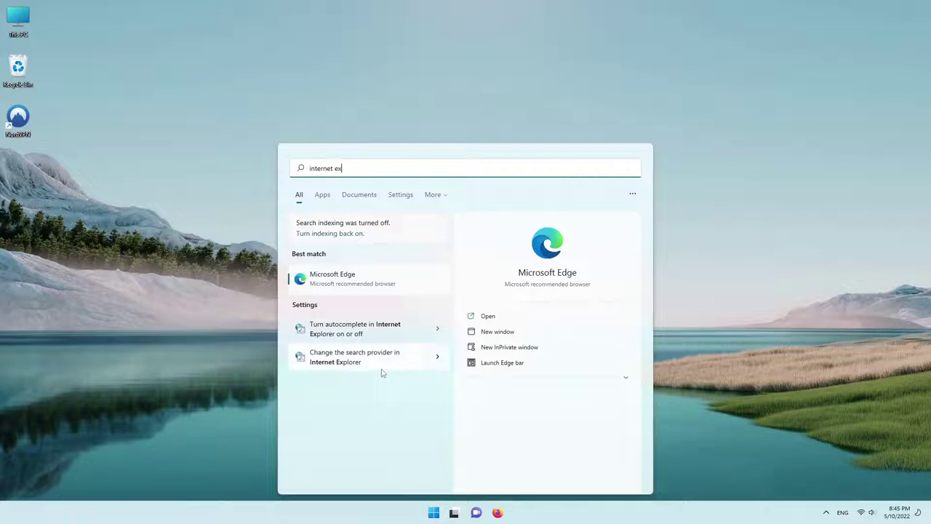
left_click(419, 362)
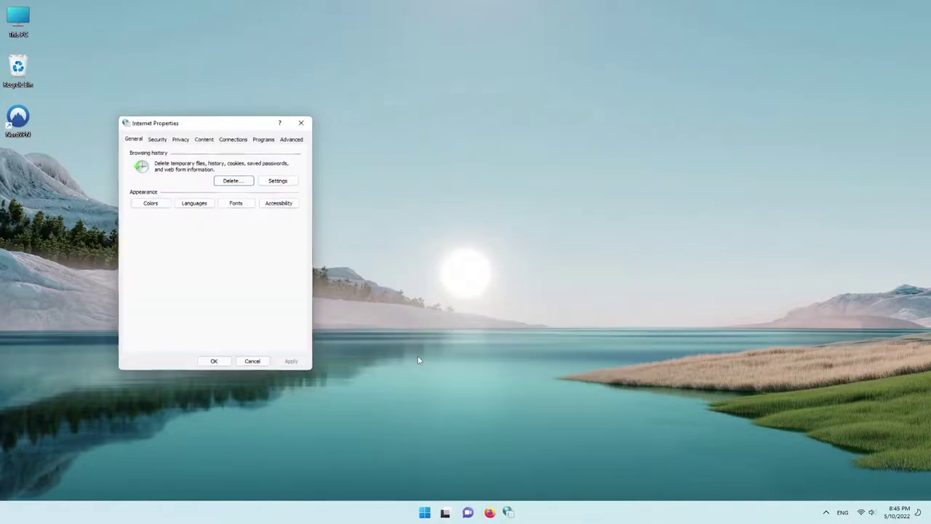
In the LAN settings of Internet Properties, toggle automatic detection, set the automatic configuration script to off, and accept both dialogs.
left_click(156, 137)
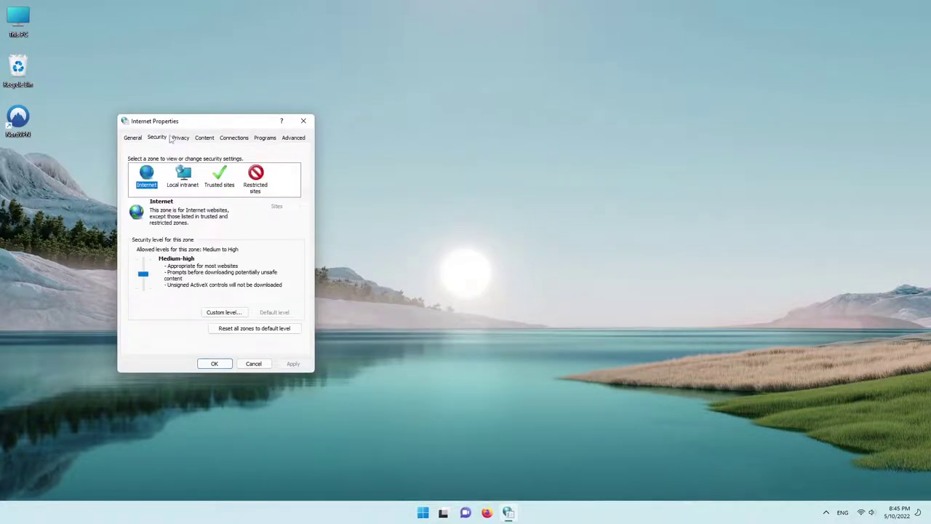
left_click(180, 138)
left_click(202, 140)
left_click(233, 140)
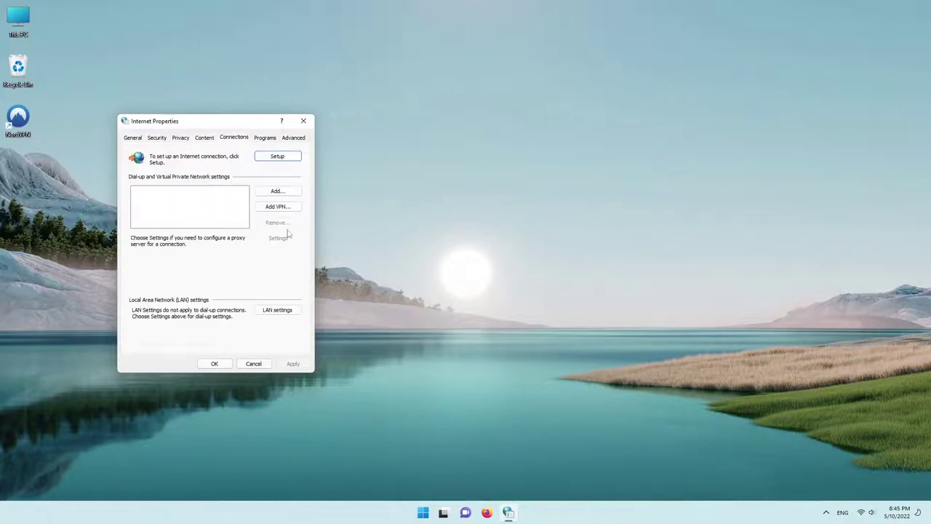
left_click(280, 311)
left_click(173, 188)
left_click(172, 189)
left_click(168, 179)
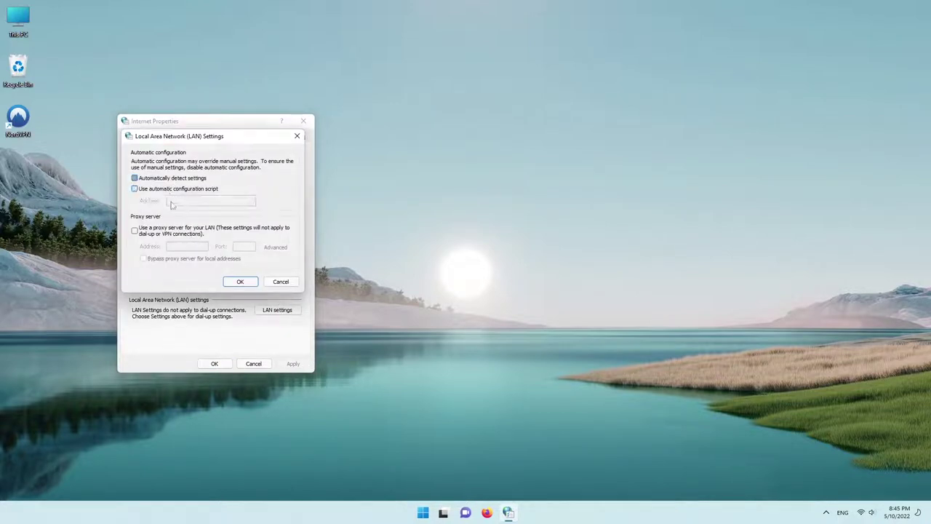
left_click(240, 281)
left_click(227, 362)
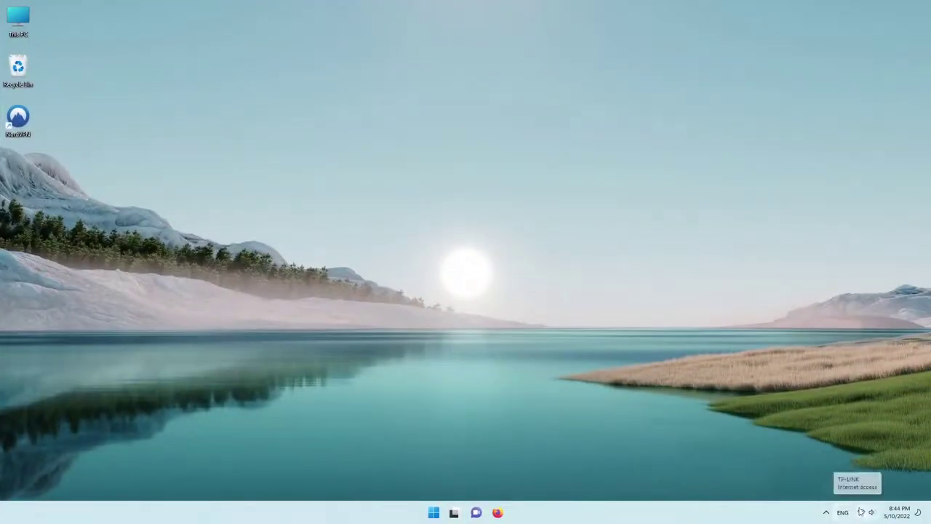
Start a network reset of all network adapters from the Advanced network settings.
right_click(861, 512)
left_click(869, 488)
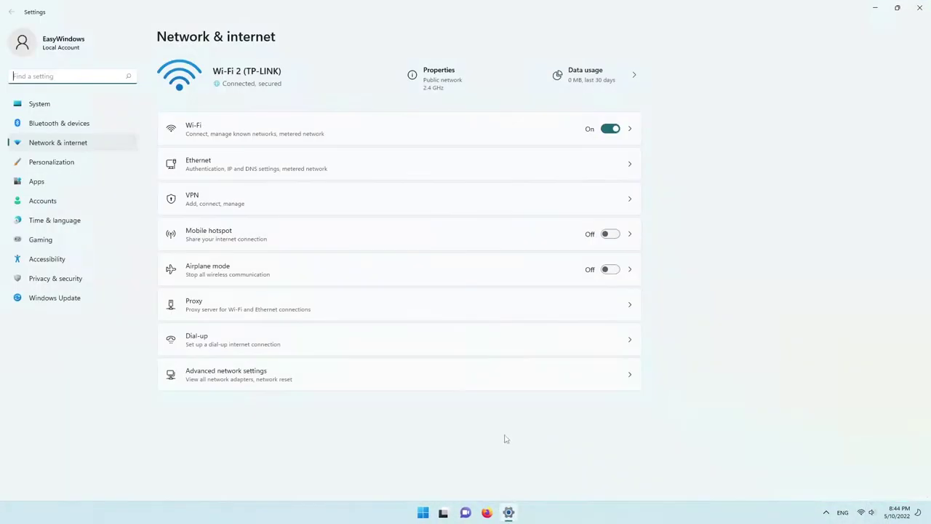
left_click(215, 379)
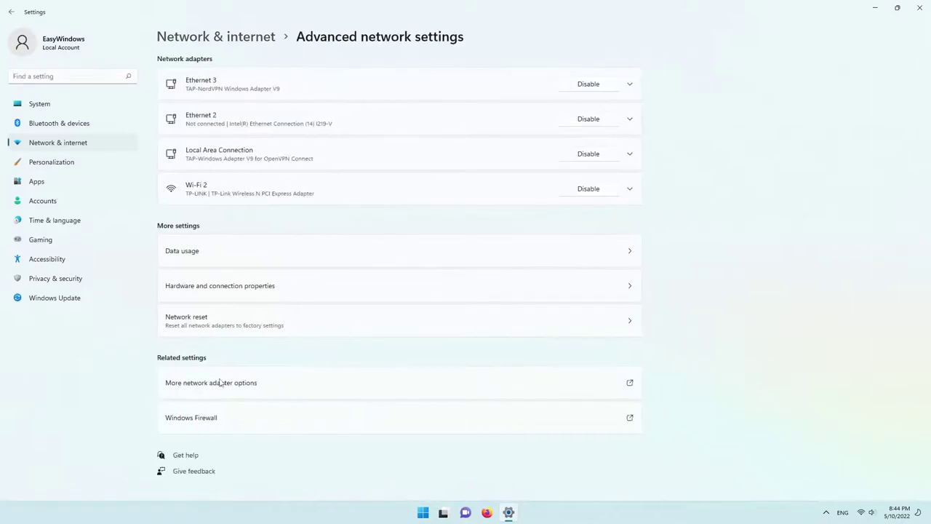
left_click(199, 325)
left_click(615, 124)
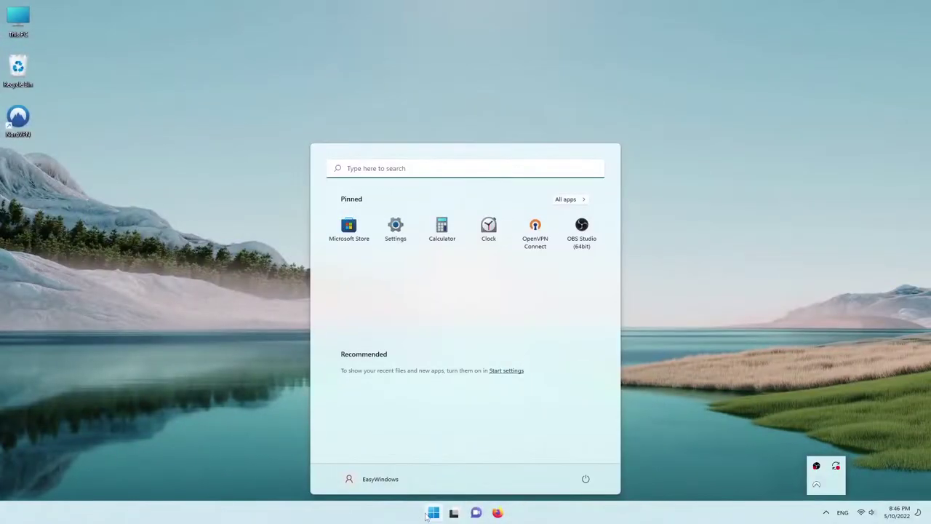
Switch to Google Chrome, search its settings for "clear", and open the Clear browsing data dialog.
left_click(432, 513)
left_click(432, 513)
type("gooogle")
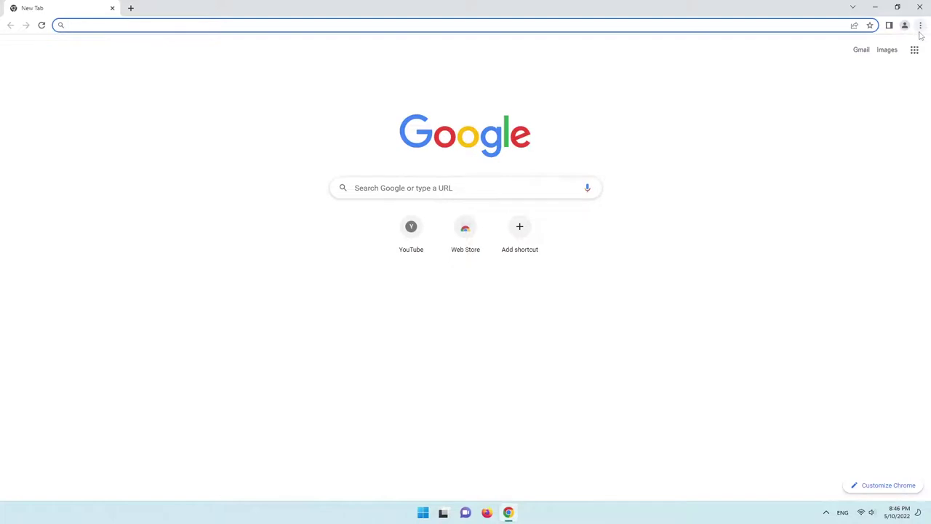
left_click(921, 26)
mouse_move(837, 165)
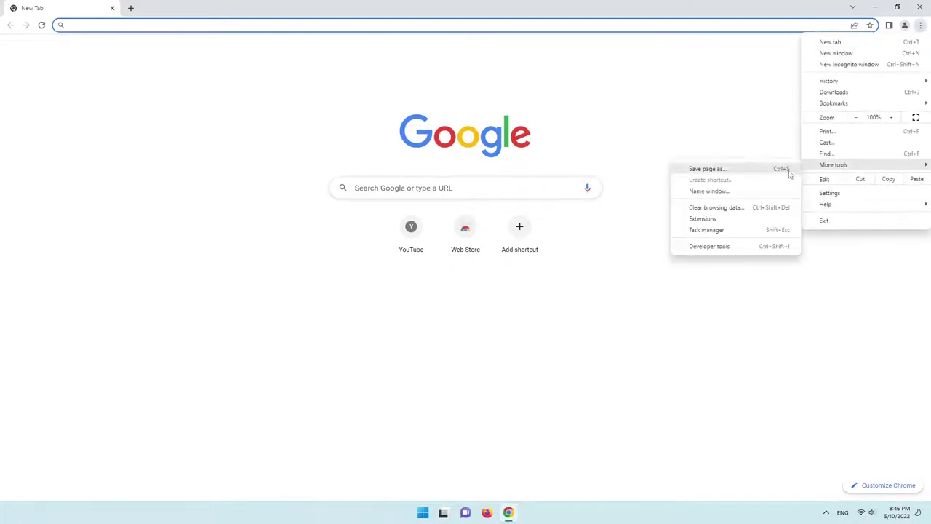
left_click(830, 193)
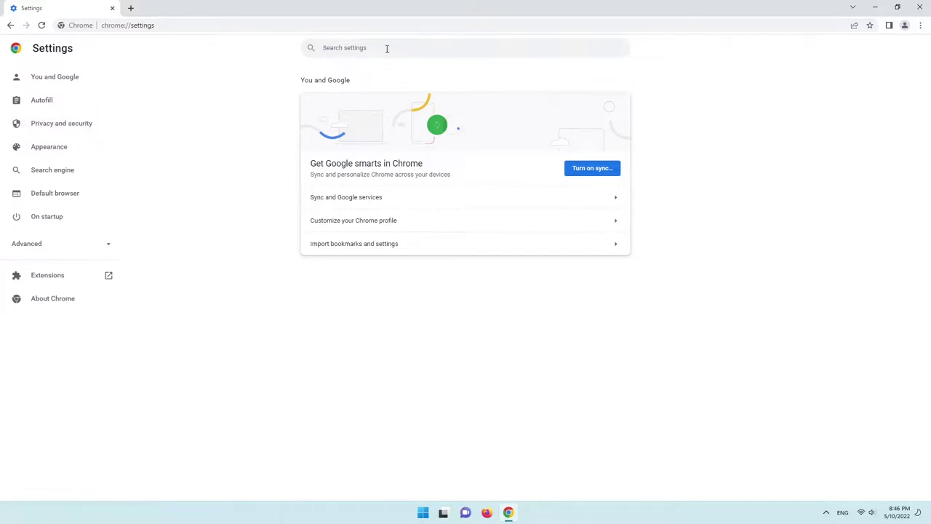
type("clear")
left_click(378, 113)
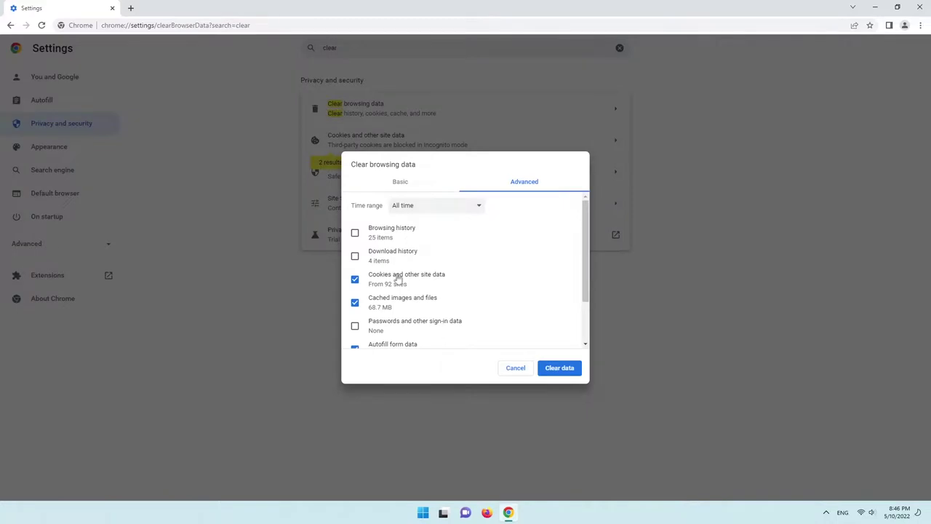
Choose a time range, clear the cookies, cached files, autofill form data, site settings and hosted app data, and empty the settings search.
left_click(481, 206)
left_click(419, 223)
left_click(430, 206)
left_click(421, 238)
left_click(432, 209)
left_click(425, 251)
scroll(369, 280, "down", 1)
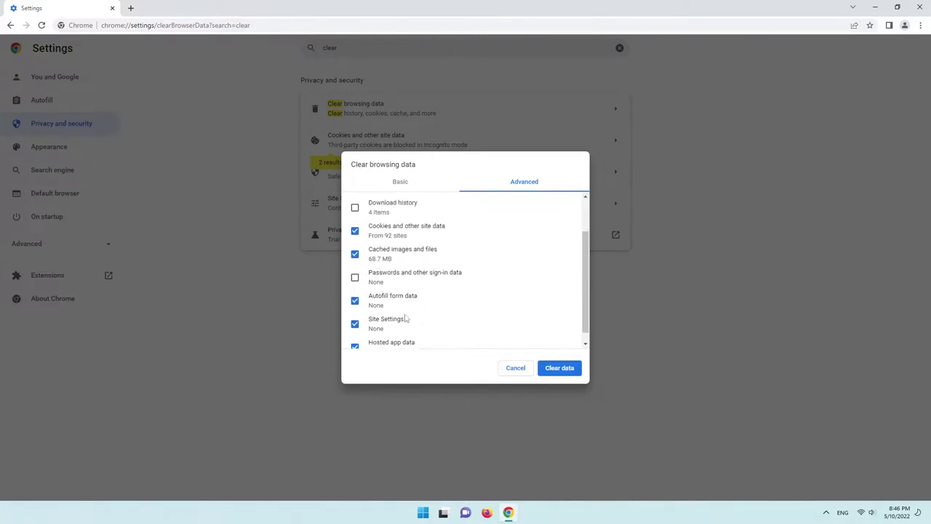
scroll(402, 322, "down", 1)
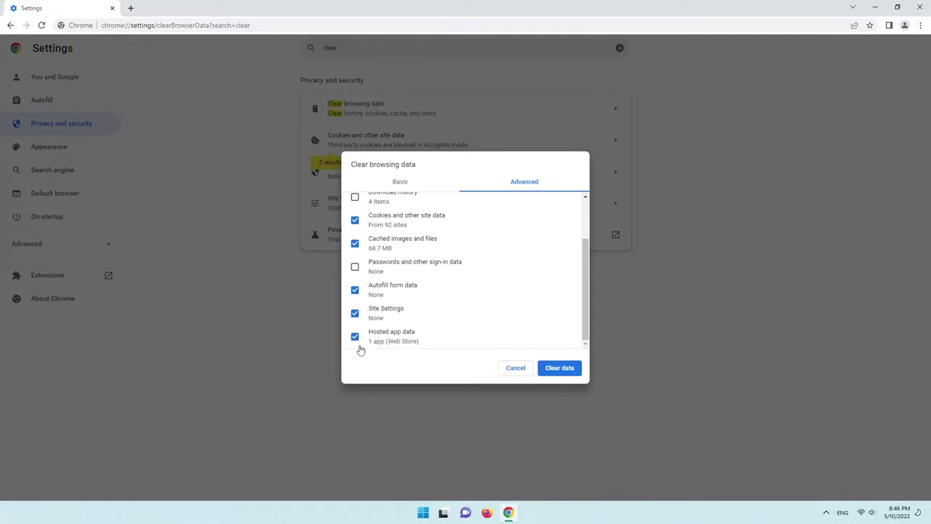
left_click(560, 367)
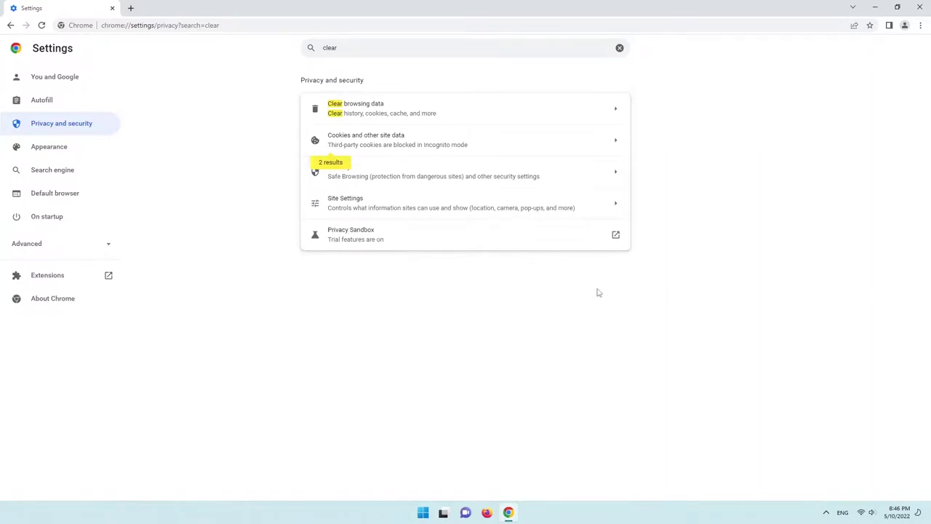
left_click(619, 48)
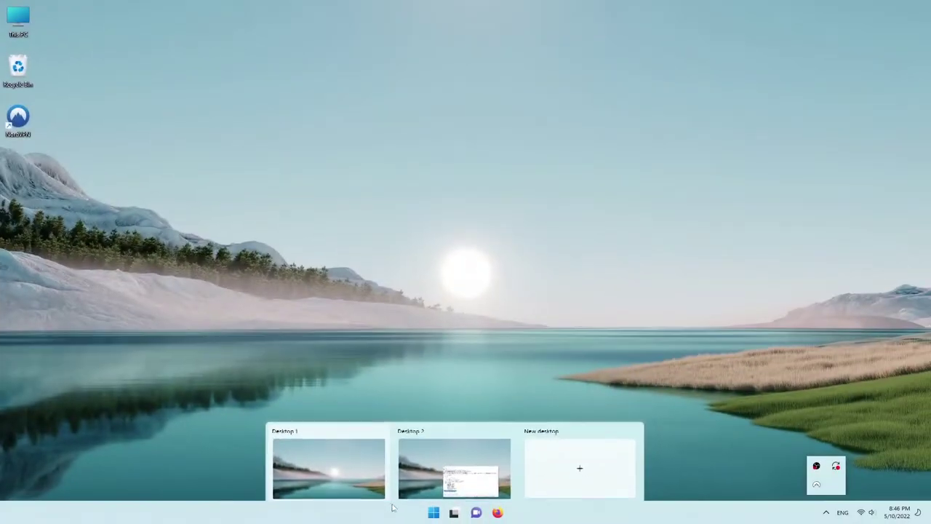
Reopen Google Chrome, search its settings for "reset", and open the option to restore settings to their original defaults.
left_click(429, 511)
type("google chrome")
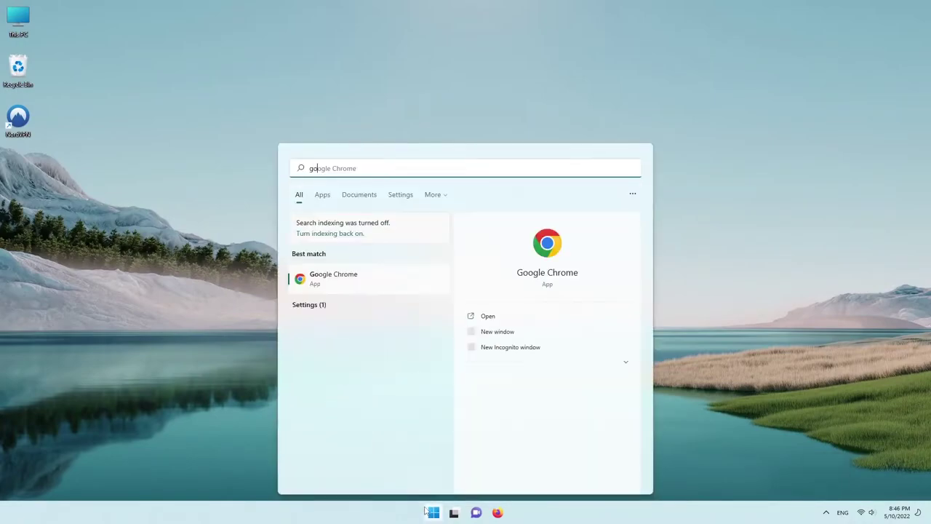
key("Return")
left_click(921, 25)
left_click(843, 199)
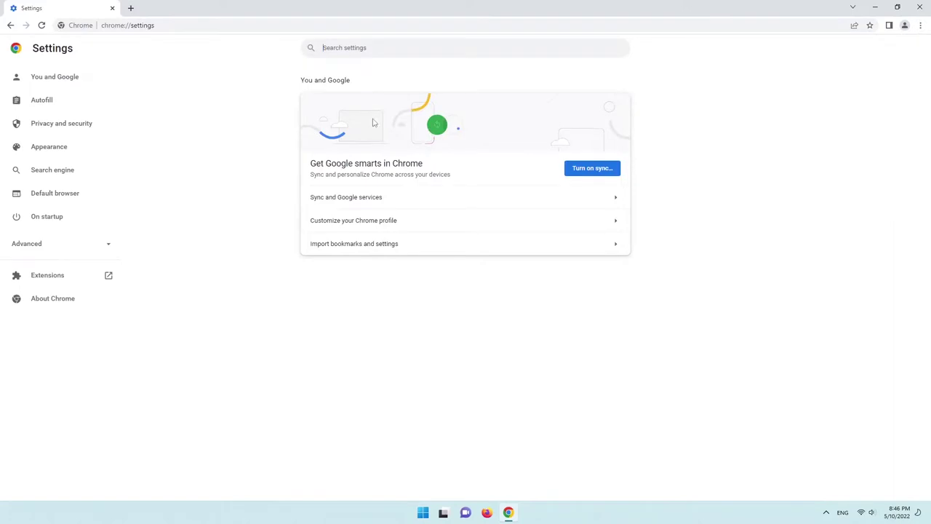
type("reset")
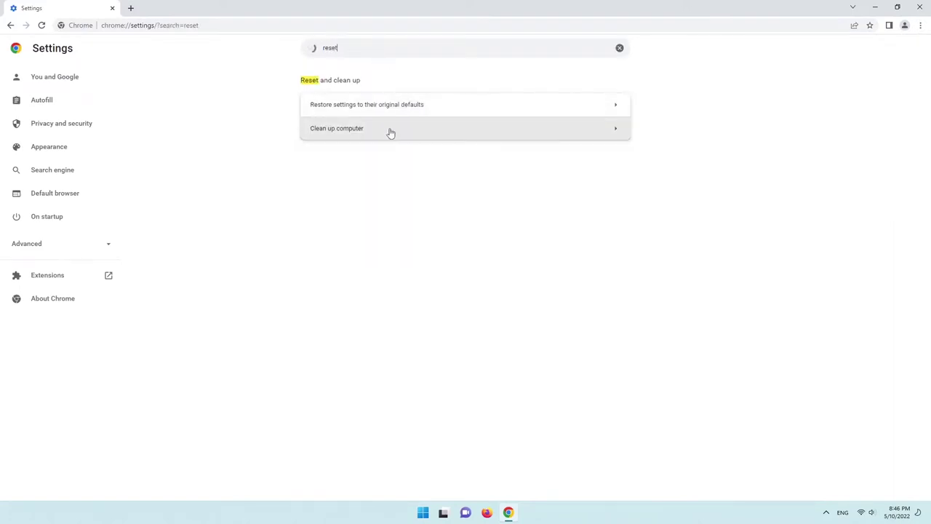
left_click(382, 109)
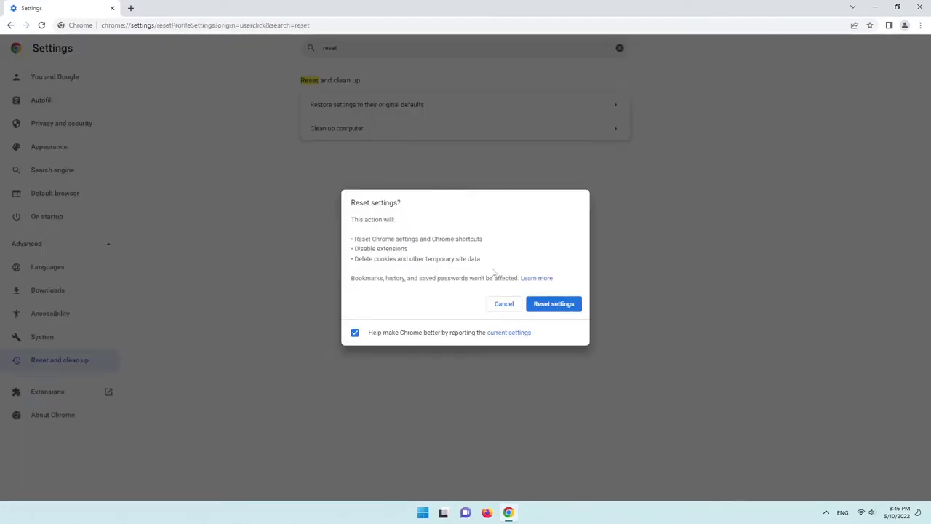